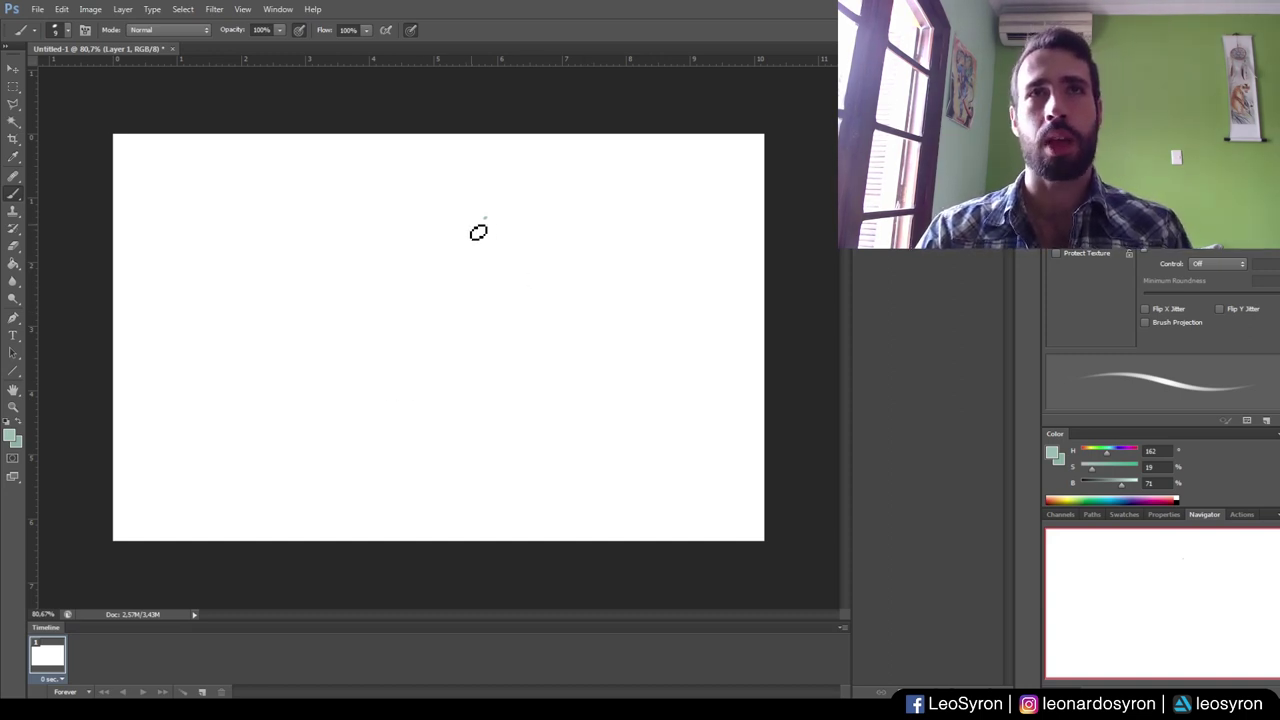
pyautogui.moveTo(485, 209)
pyautogui.mouseDown()
pyautogui.moveTo(457, 236)
pyautogui.moveTo(489, 354)
pyautogui.moveTo(471, 354)
pyautogui.moveTo(459, 316)
pyautogui.moveTo(486, 350)
pyautogui.moveTo(483, 234)
pyautogui.moveTo(524, 206)
pyautogui.moveTo(557, 214)
pyautogui.moveTo(506, 357)
pyautogui.mouseUp()
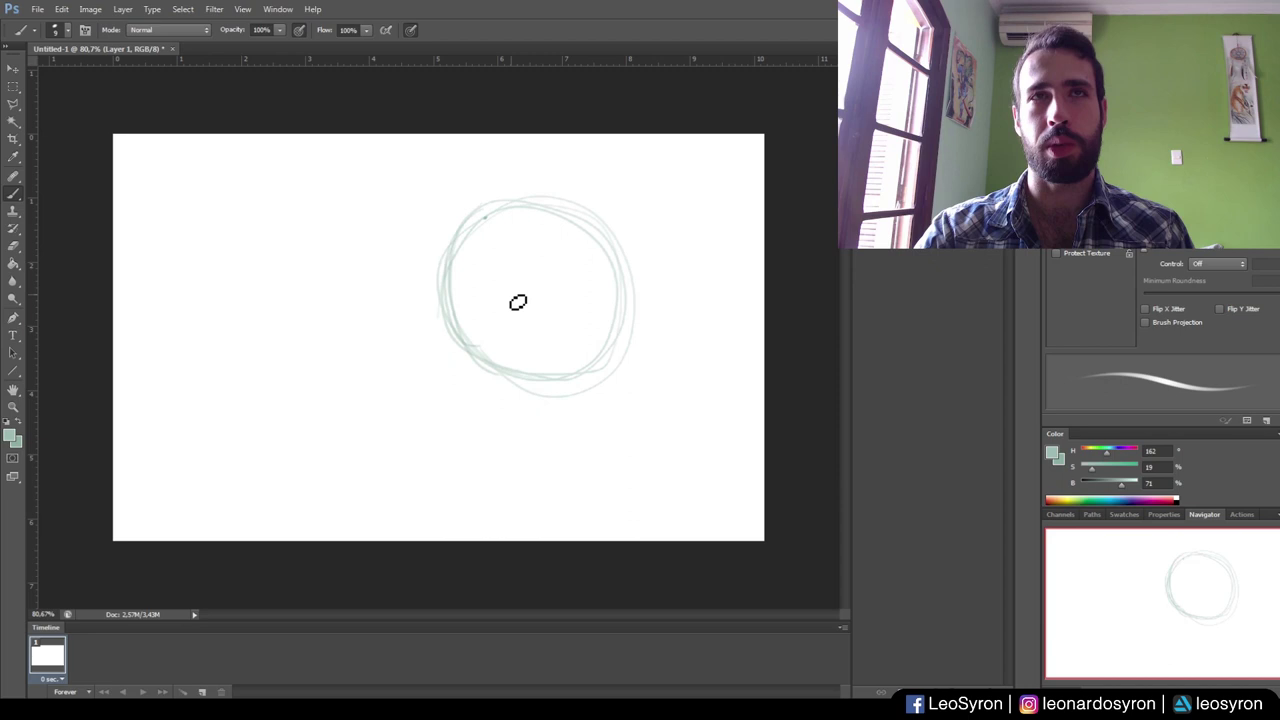
pyautogui.press('e')
pyautogui.moveTo(425, 263)
pyautogui.mouseDown()
pyautogui.moveTo(591, 405)
pyautogui.moveTo(474, 354)
pyautogui.moveTo(574, 374)
pyautogui.moveTo(606, 264)
pyautogui.moveTo(446, 206)
pyautogui.moveTo(484, 190)
pyautogui.mouseUp()
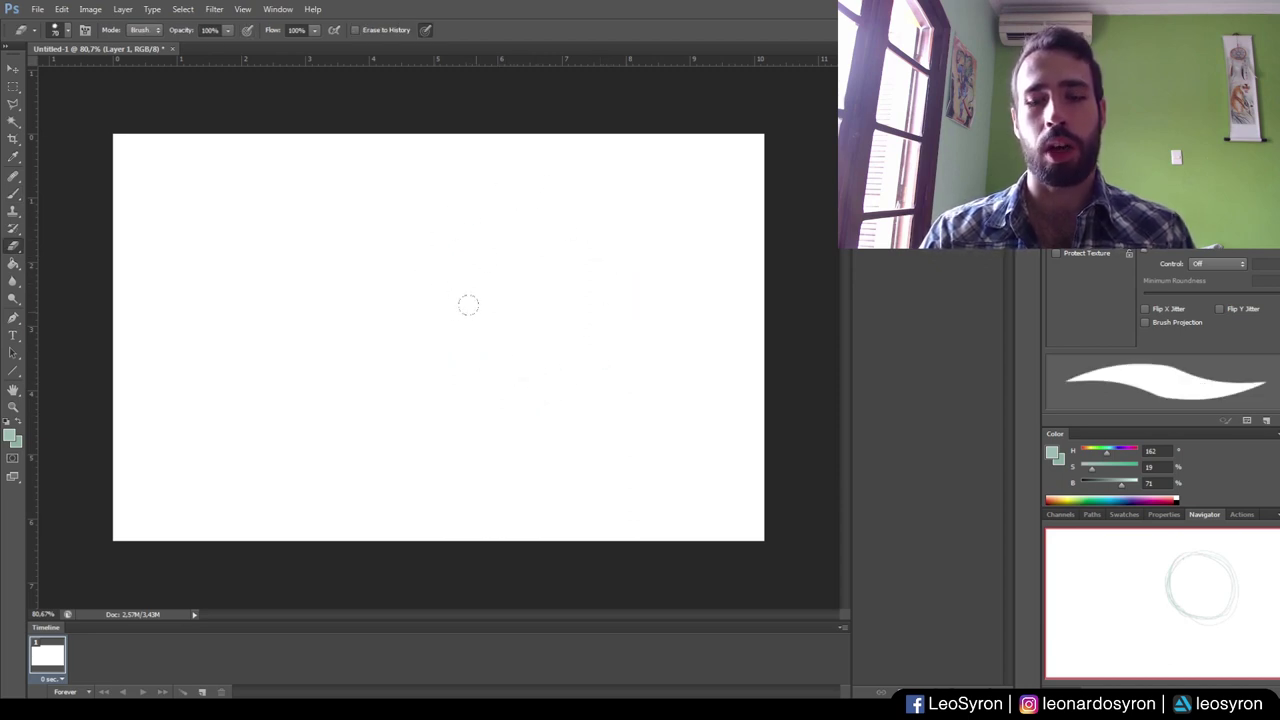
# Step: Sketch two arched eyebrows in light green brush strokes, a wide near one and a shorter far one to its left
pyautogui.press('b')
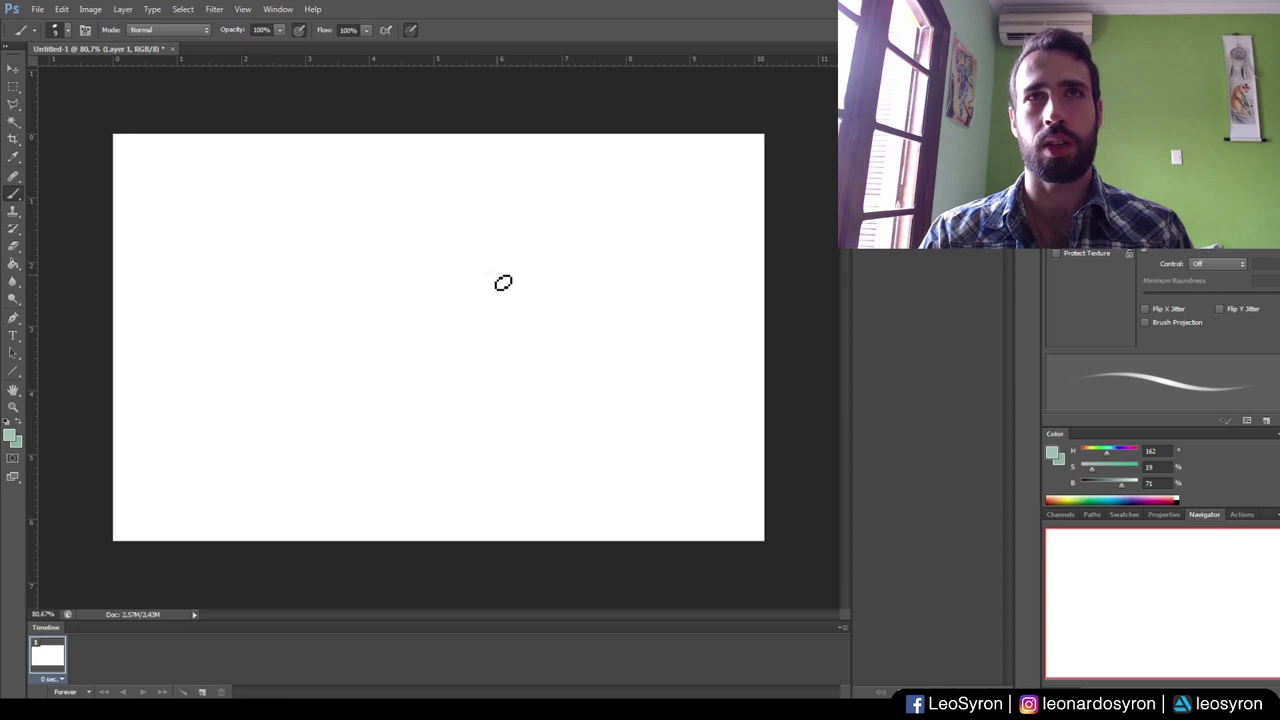
pyautogui.moveTo(500, 280)
pyautogui.mouseDown()
pyautogui.moveTo(486, 283)
pyautogui.moveTo(531, 274)
pyautogui.moveTo(490, 290)
pyautogui.moveTo(508, 269)
pyautogui.moveTo(583, 277)
pyautogui.moveTo(590, 291)
pyautogui.moveTo(577, 277)
pyautogui.moveTo(491, 282)
pyautogui.moveTo(502, 280)
pyautogui.mouseUp()
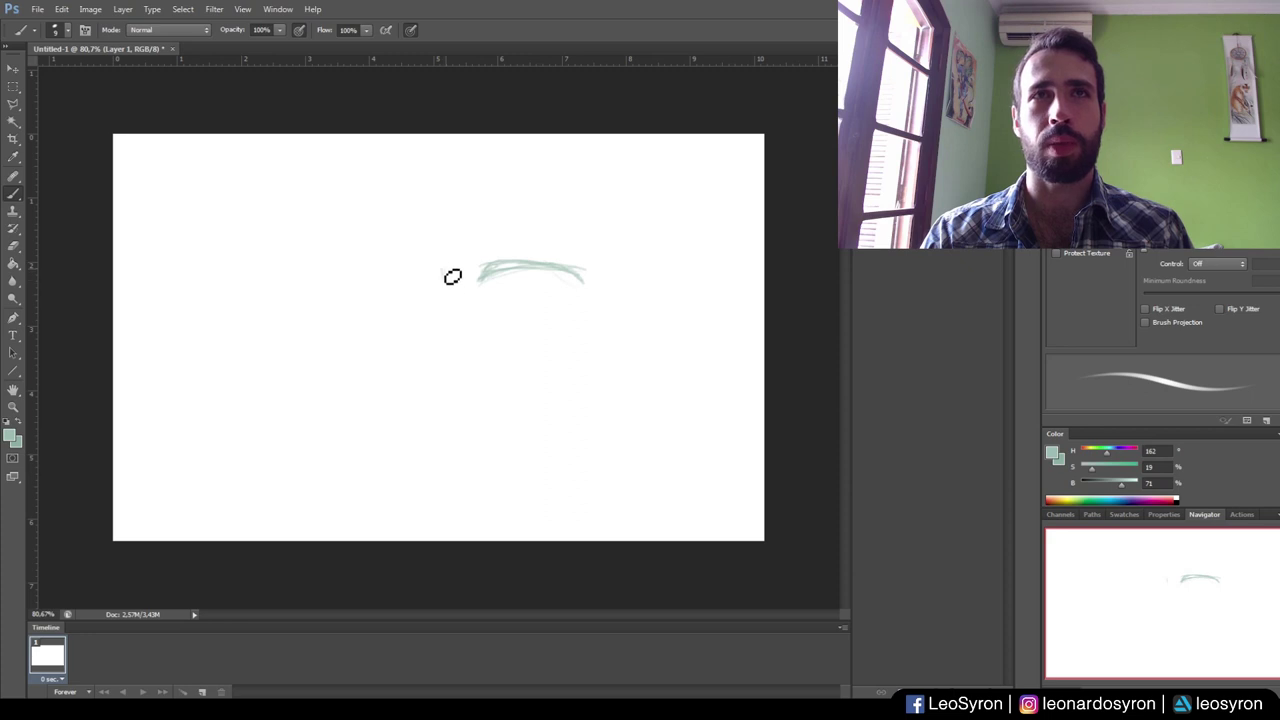
pyautogui.moveTo(443, 269); pyautogui.dragTo(446, 287)
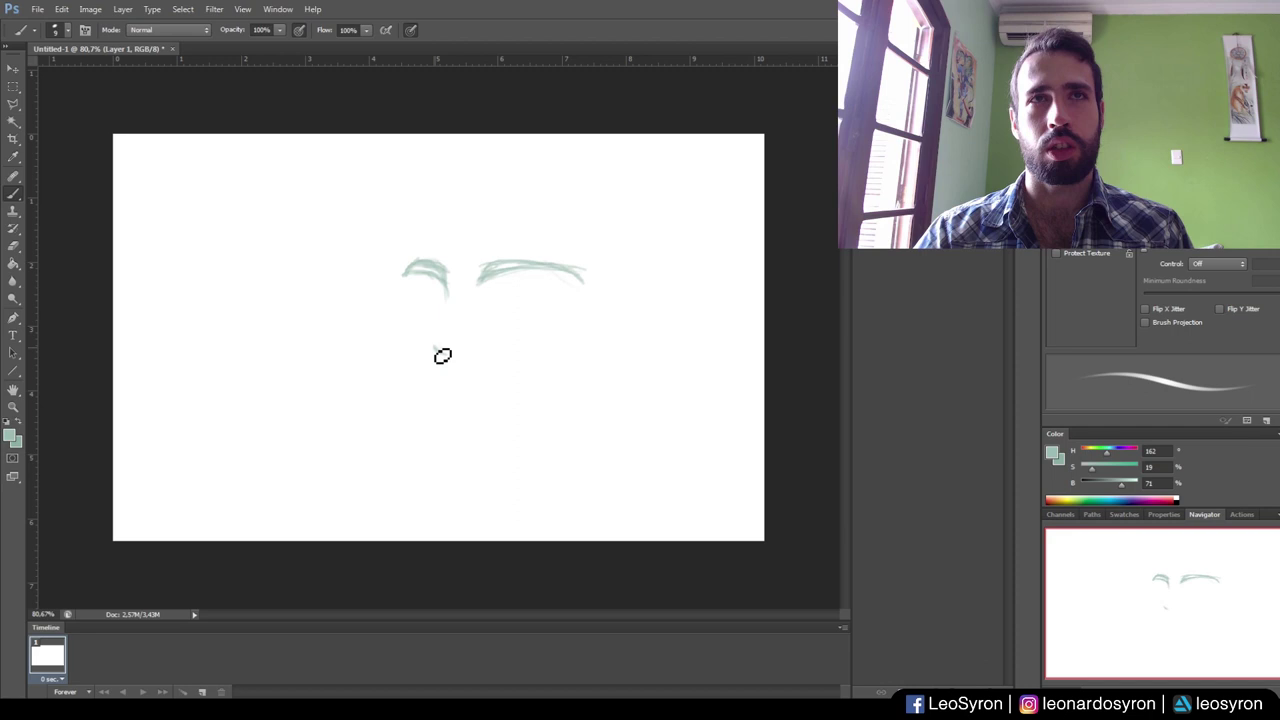
pyautogui.moveTo(441, 362); pyautogui.dragTo(455, 369)
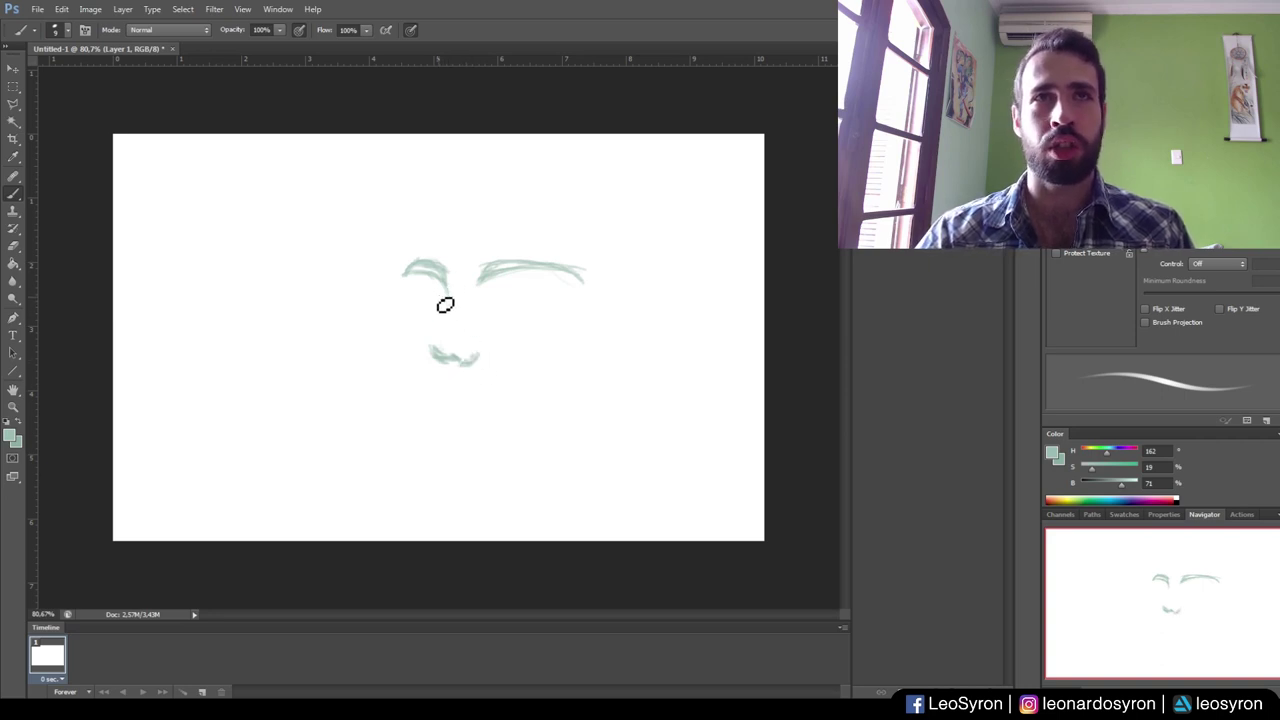
pyautogui.moveTo(441, 293); pyautogui.dragTo(438, 302)
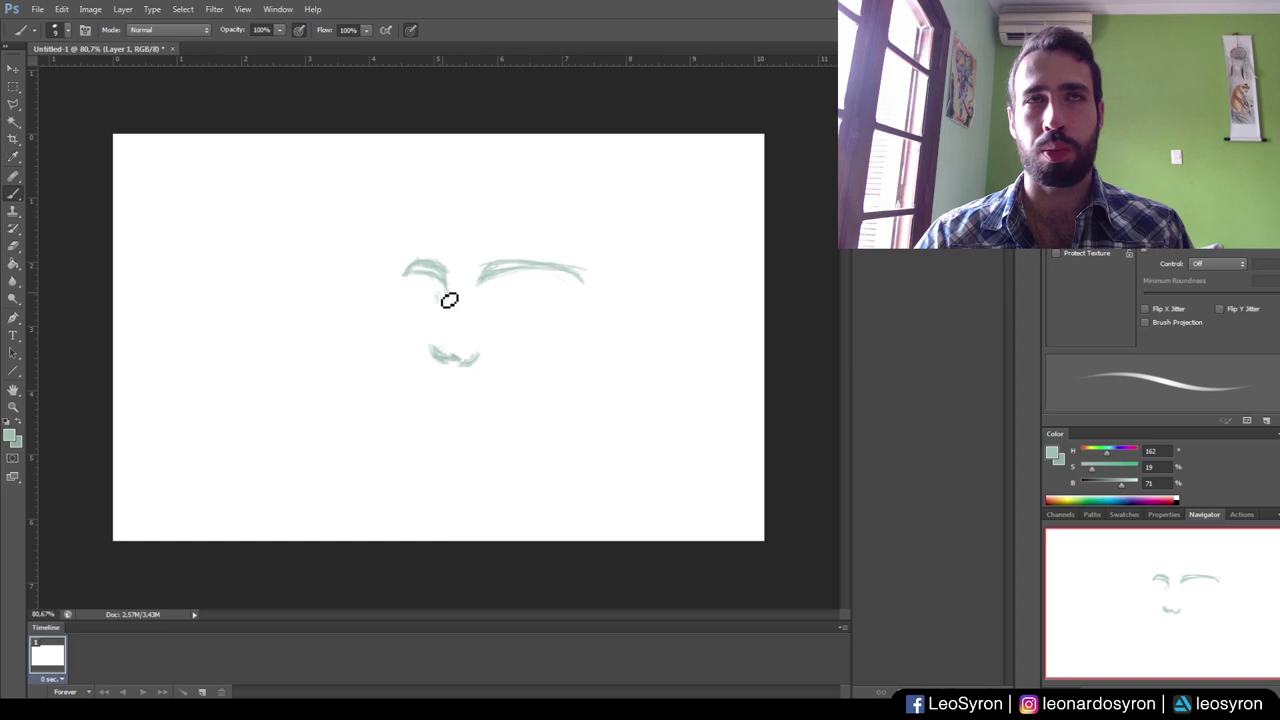
pyautogui.press('e')
pyautogui.moveTo(430, 350); pyautogui.dragTo(447, 355)
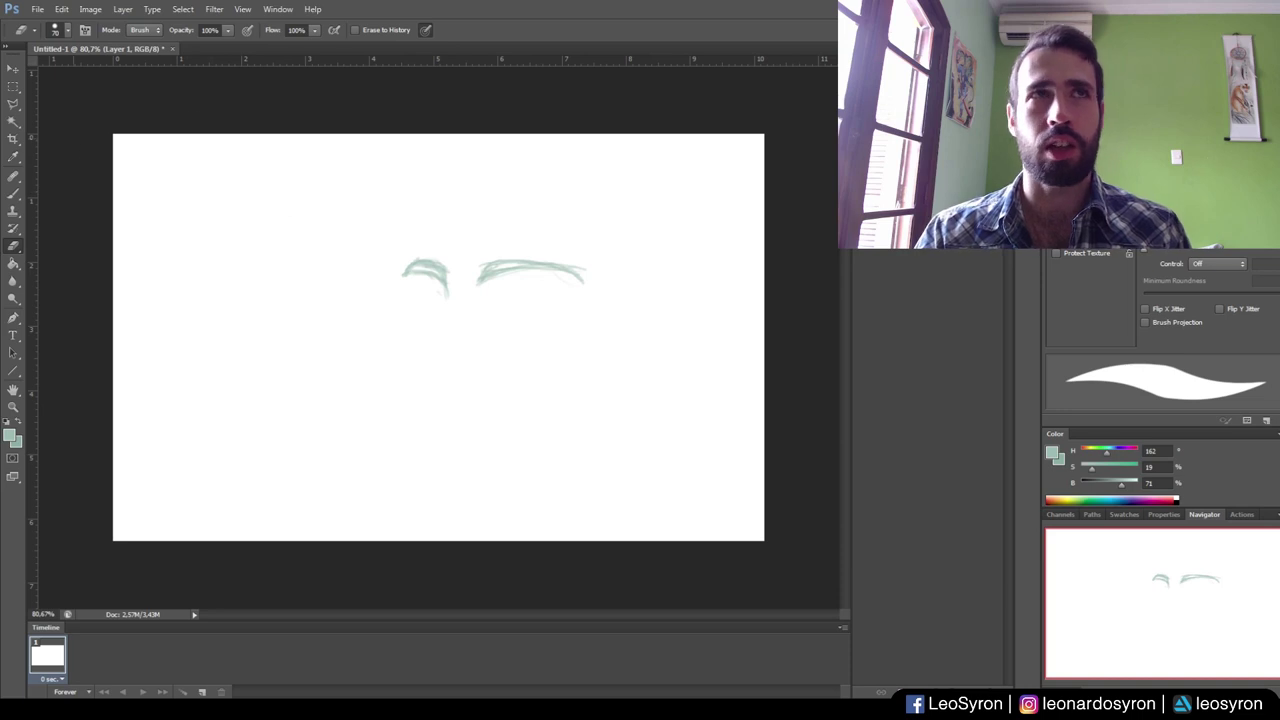
# Step: Lasso the short far eyebrow, shift it slightly to the left, and deselect it
pyautogui.click(13, 104)
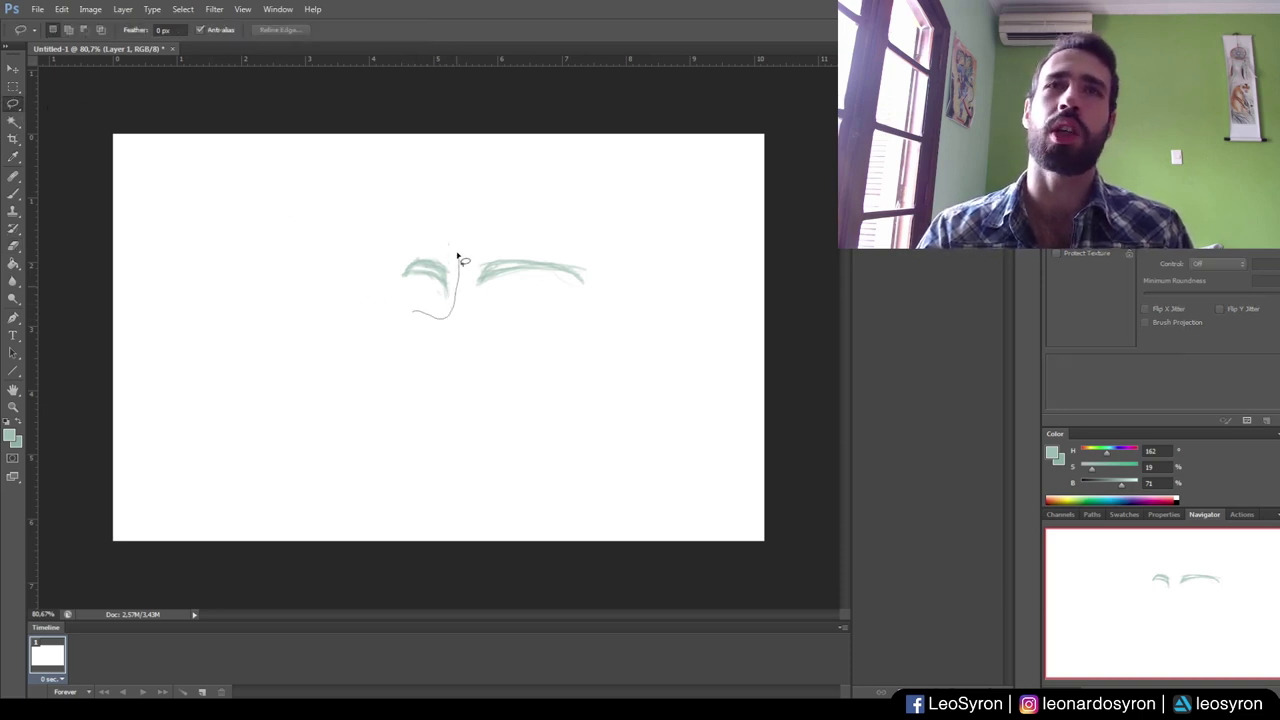
pyautogui.moveTo(463, 260)
pyautogui.mouseDown()
pyautogui.moveTo(363, 289)
pyautogui.moveTo(368, 302)
pyautogui.mouseUp()
pyautogui.press('v')
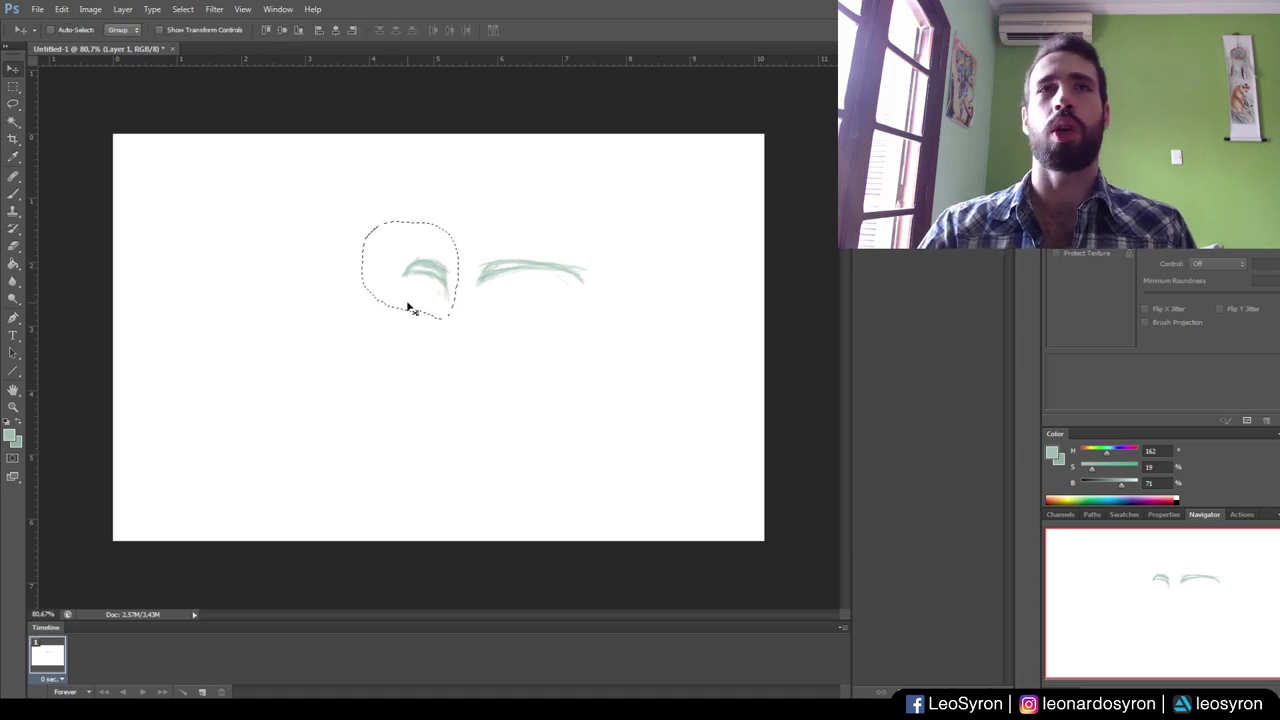
pyautogui.click(415, 296)
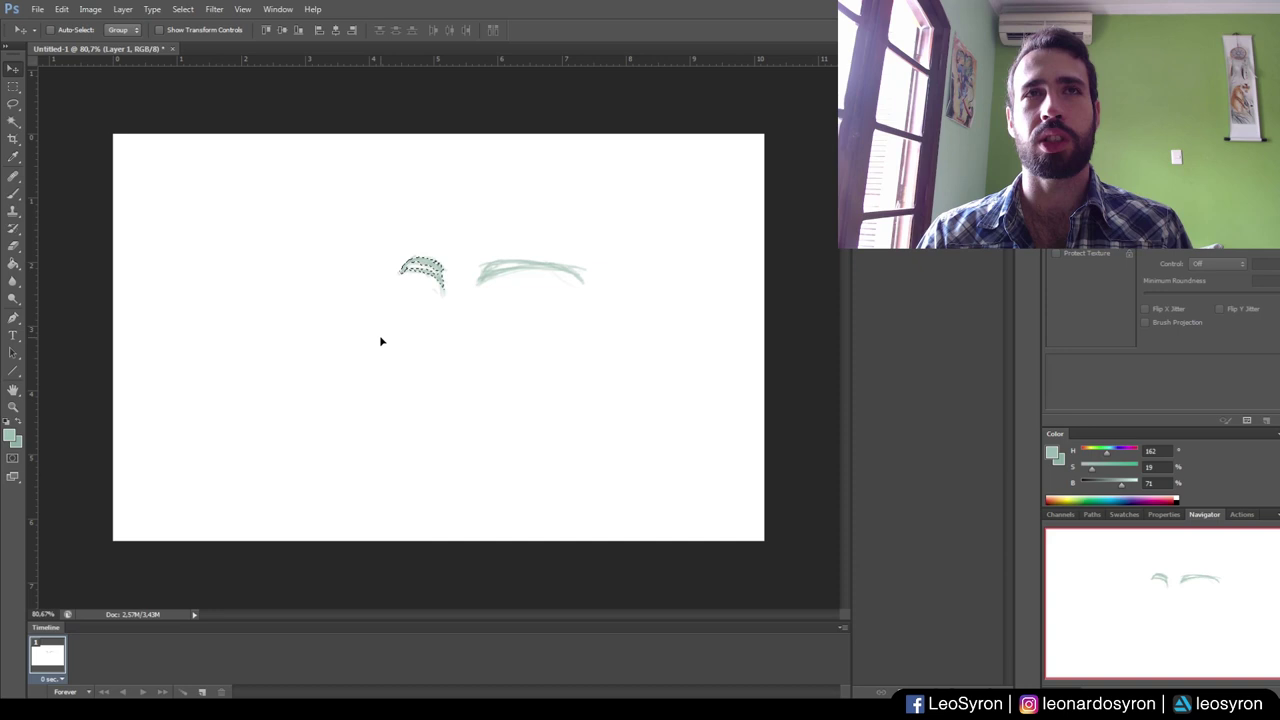
pyautogui.hotkey('ctrl', 'd')
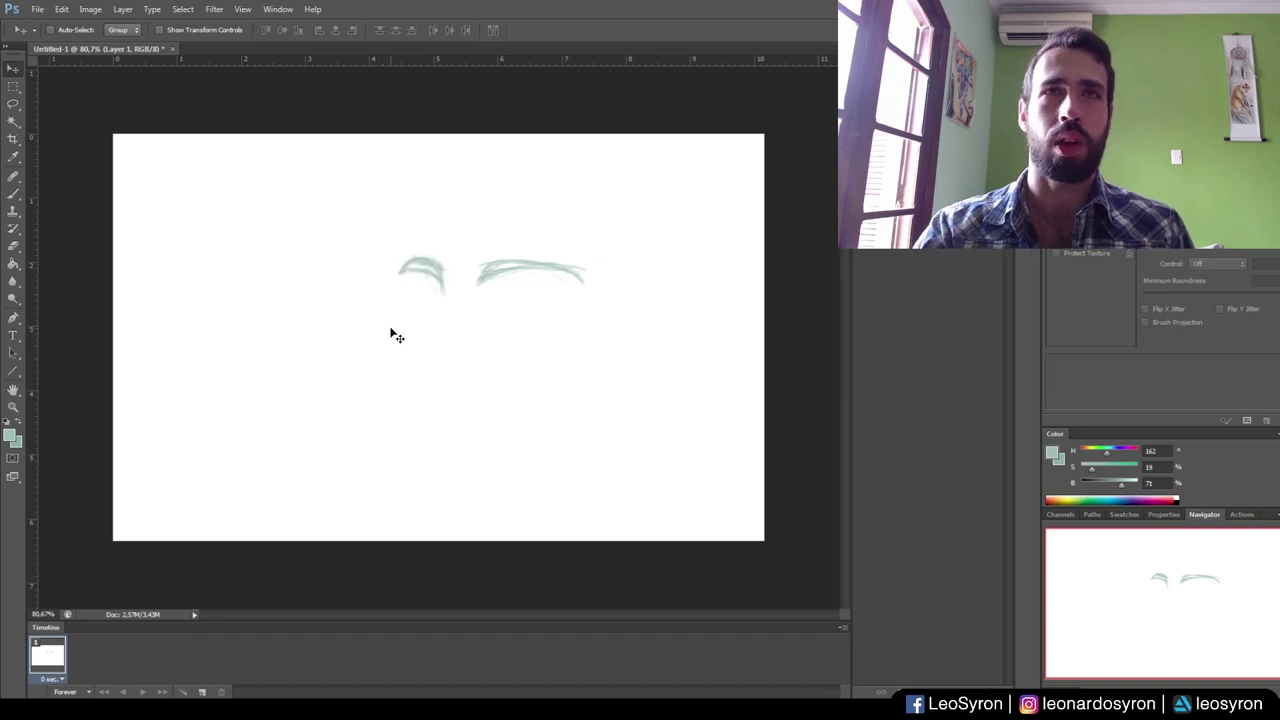
# Step: Sketch the nose bridge down from the far eyebrow with its tip and nostril, and add the mouth line beneath
pyautogui.press('b')
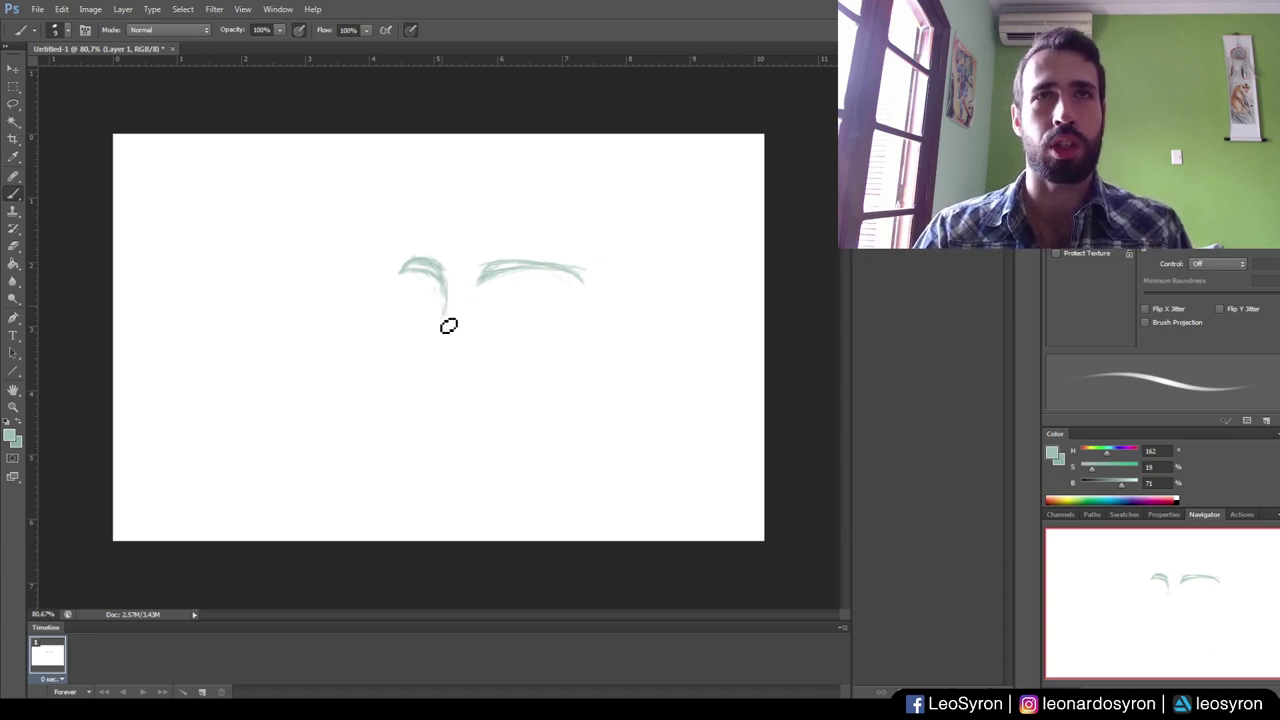
pyautogui.moveTo(450, 315)
pyautogui.mouseDown()
pyautogui.moveTo(421, 363)
pyautogui.moveTo(451, 384)
pyautogui.mouseUp()
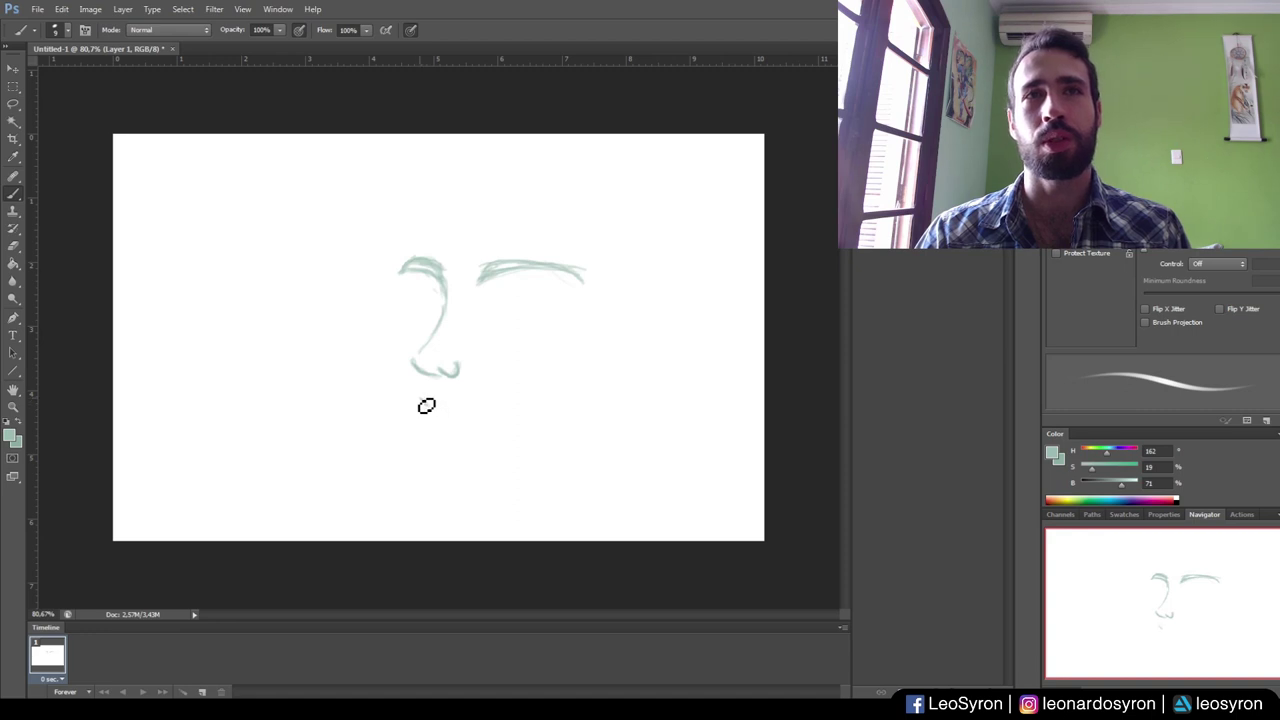
pyautogui.moveTo(426, 405); pyautogui.dragTo(476, 423)
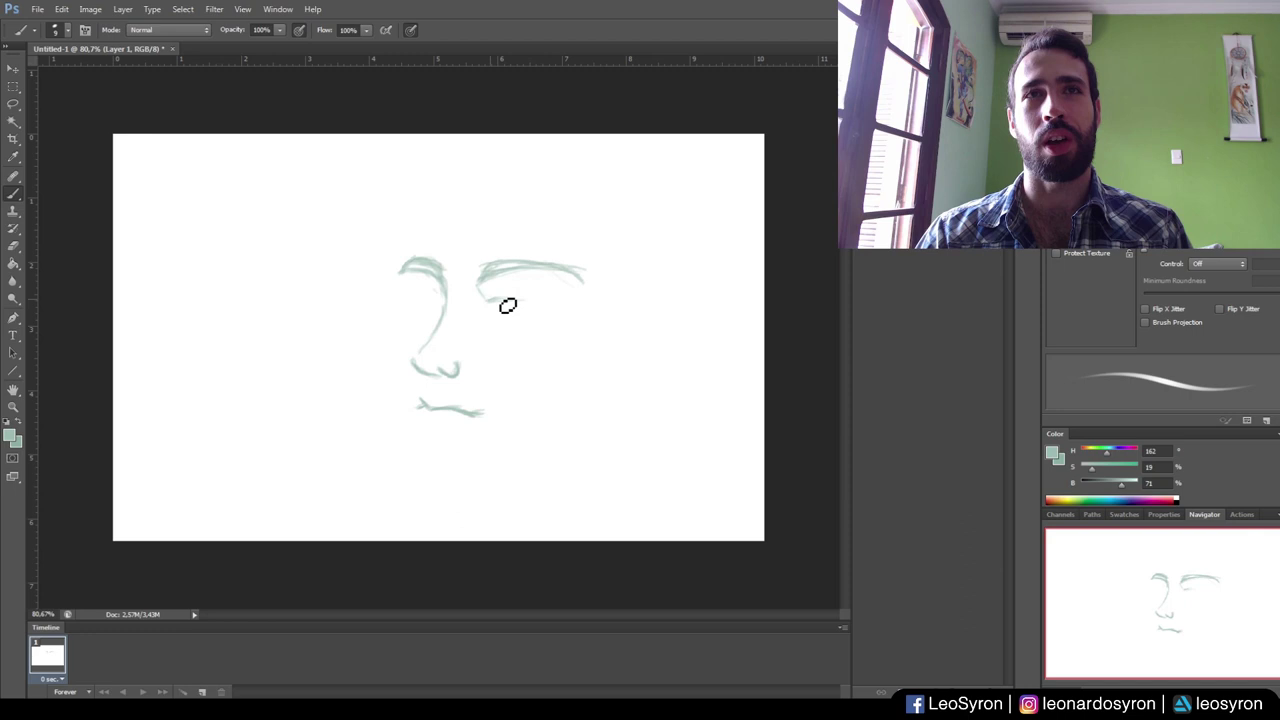
# Step: Outline both almond-shaped eyes below the eyebrows and erase the stray strokes around the near eye
pyautogui.moveTo(508, 306); pyautogui.dragTo(550, 314)
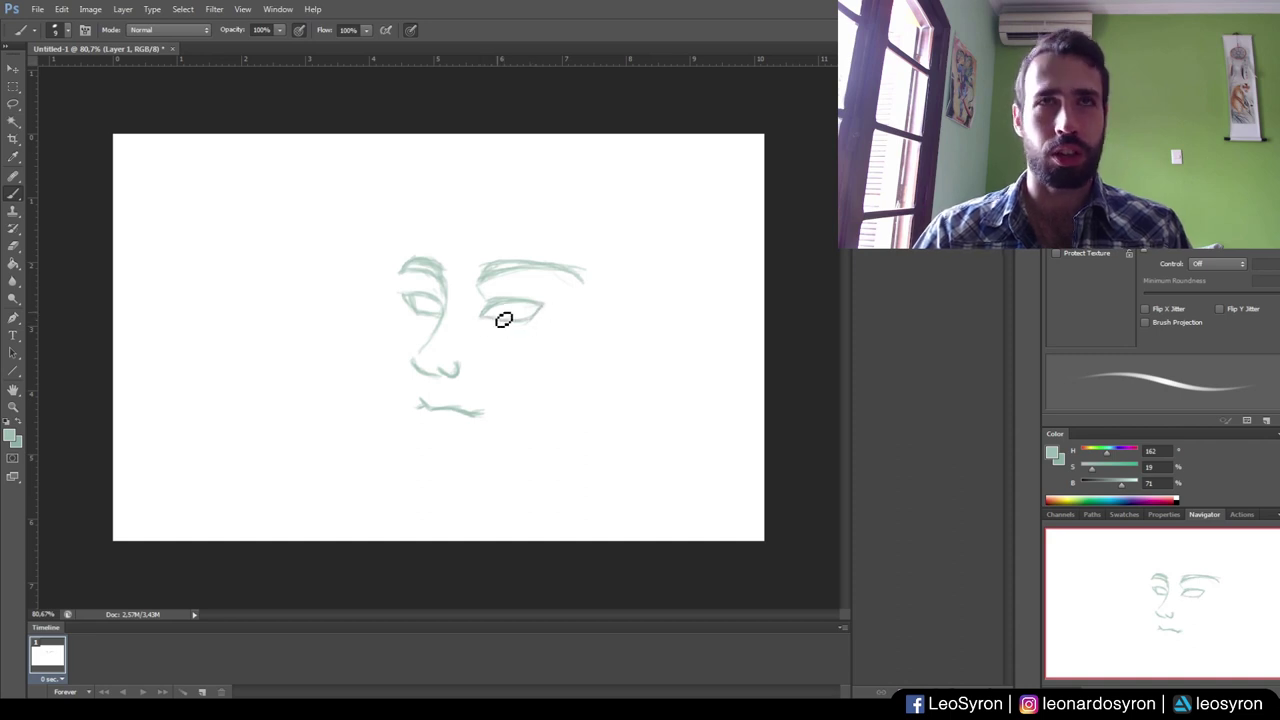
pyautogui.press('e')
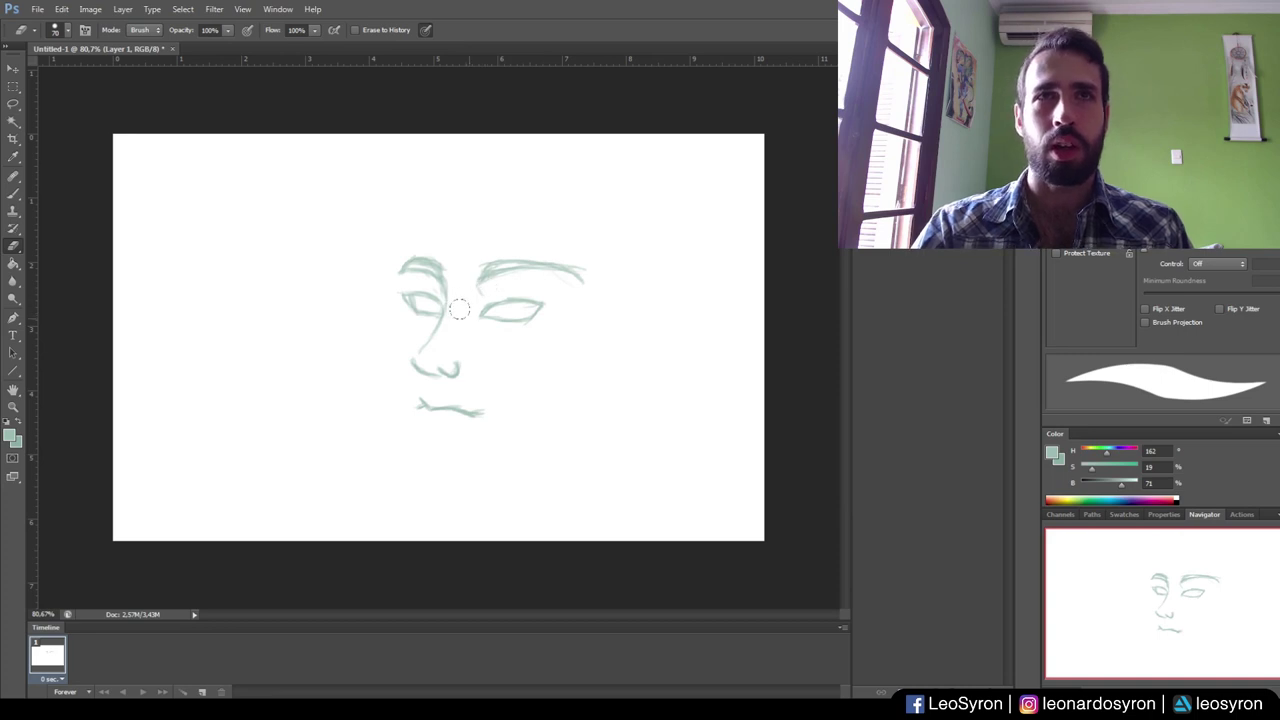
pyautogui.press('b')
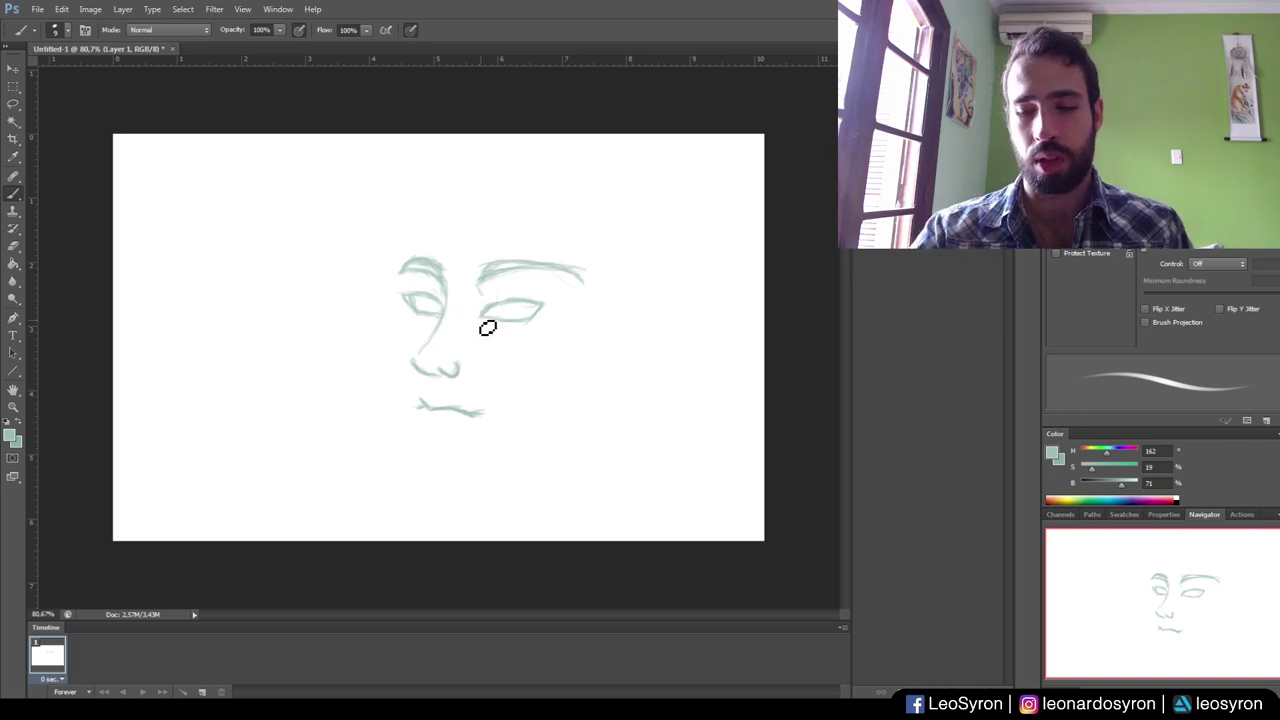
# Step: Lasso the near eye, move it slightly to the right away from the nose, and deselect it
pyautogui.press('l')
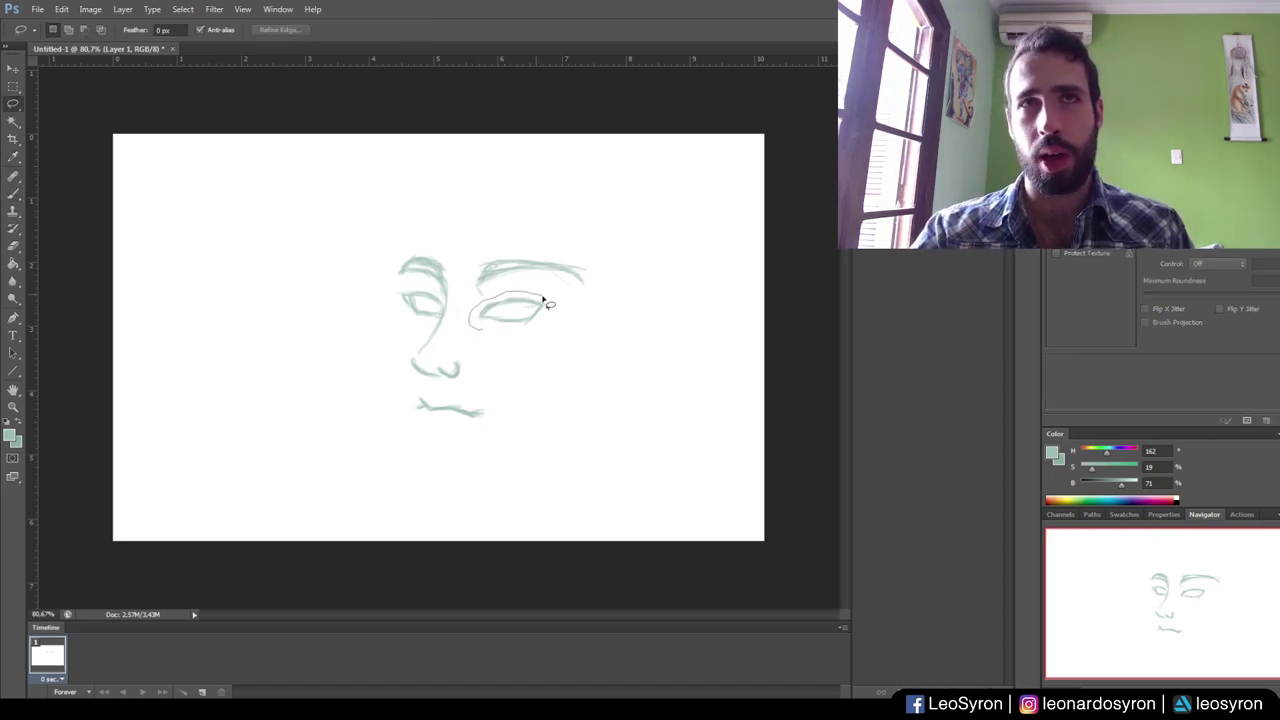
pyautogui.moveTo(521, 342); pyautogui.dragTo(500, 350)
pyautogui.press('v')
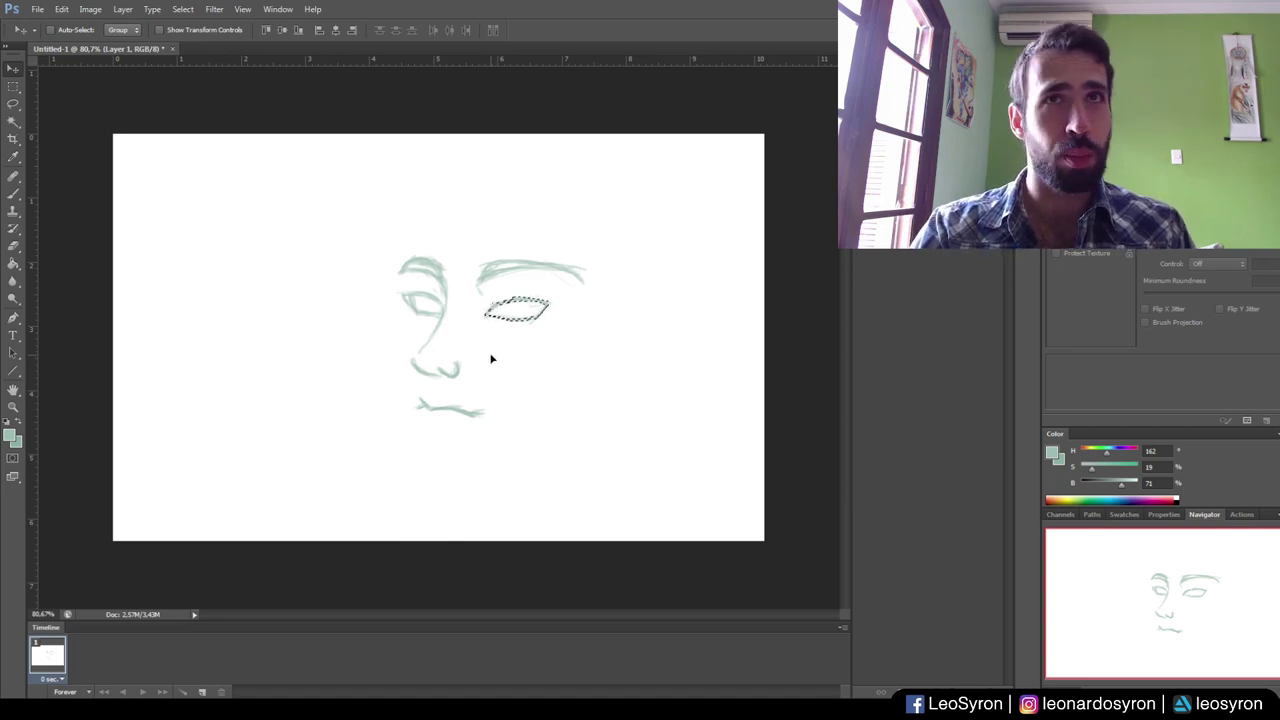
pyautogui.hotkey('ctrl', 'd')
# Step: Rework both eyes with eyelid lines and irises, and outline the full upper and lower lips around the mouth line
pyautogui.press('b')
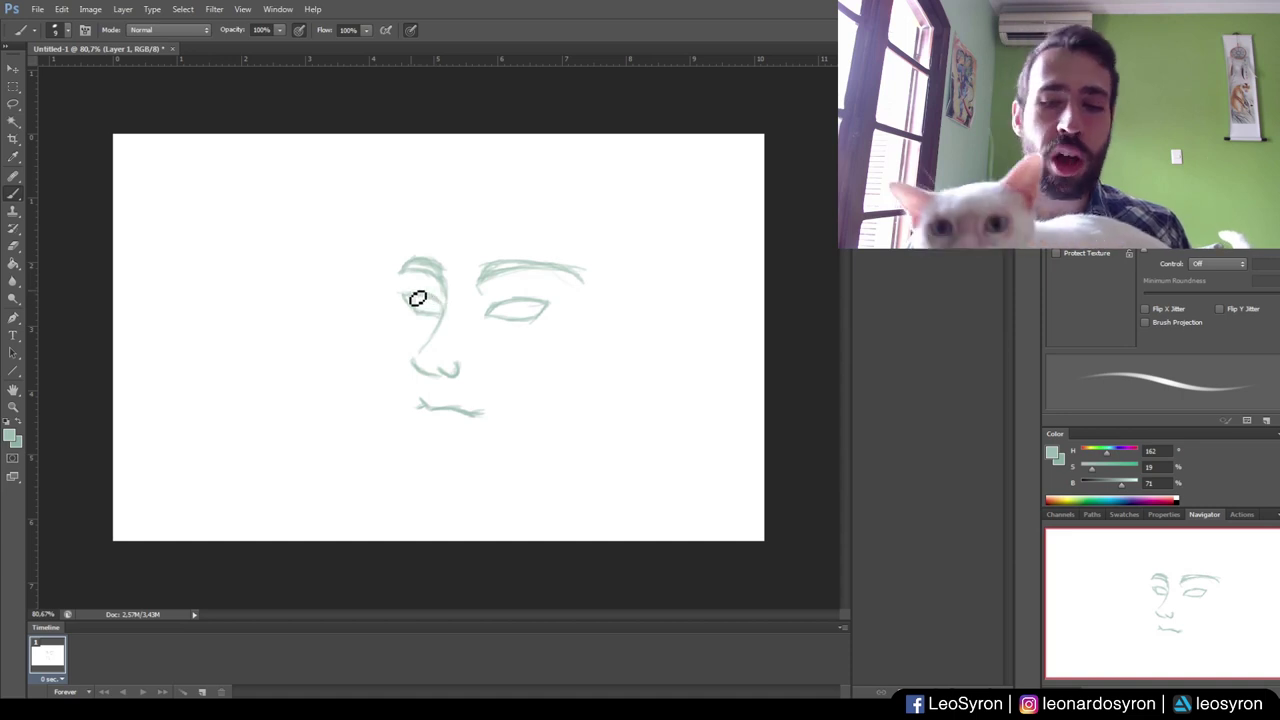
pyautogui.press('e')
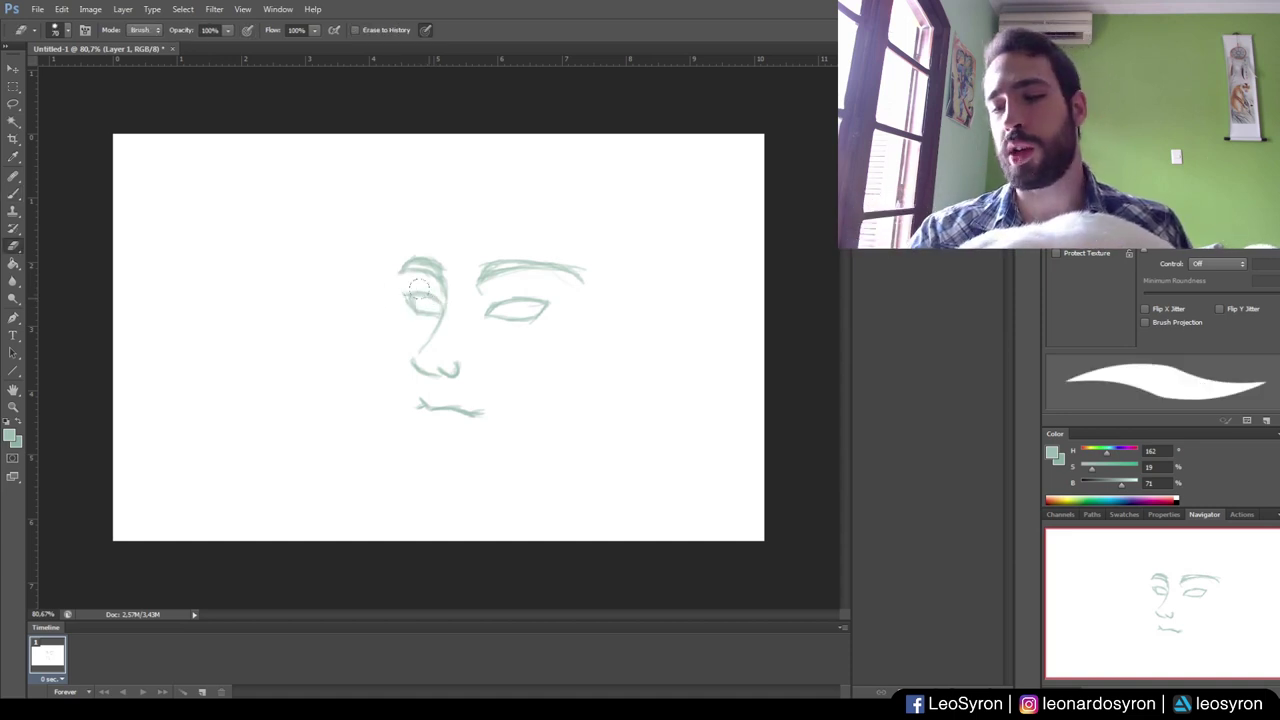
pyautogui.press('b')
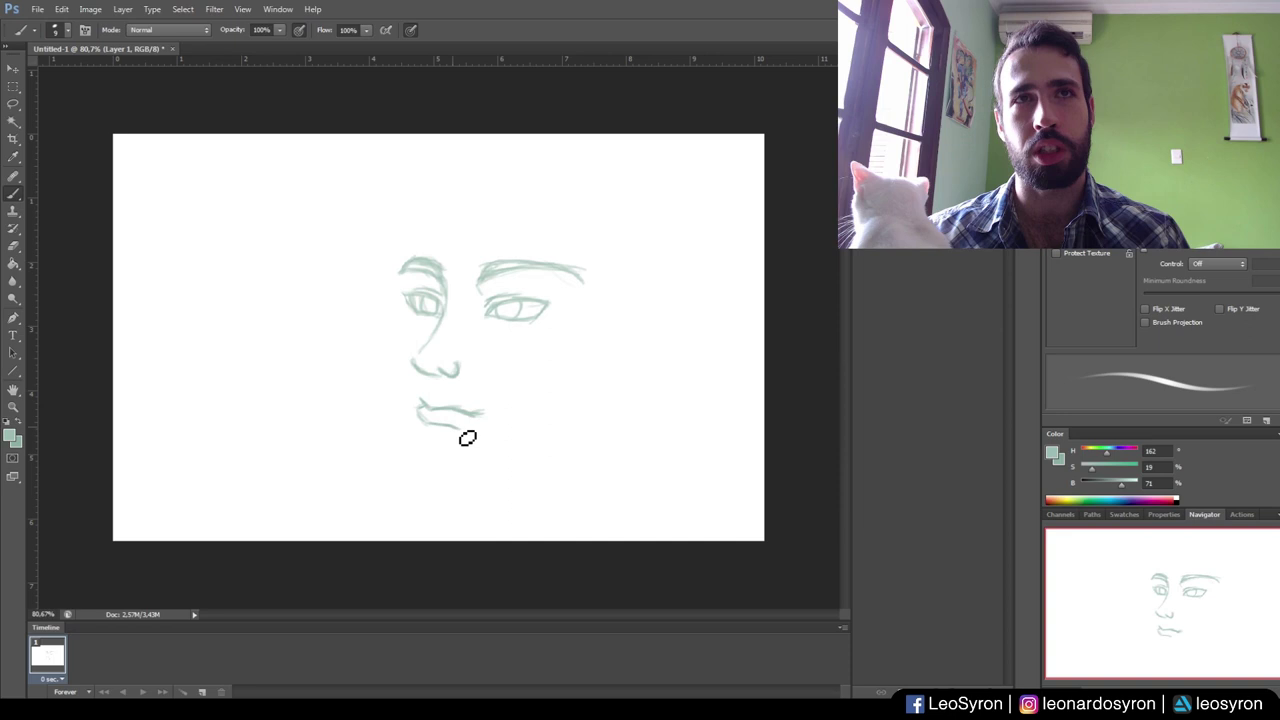
pyautogui.moveTo(470, 438)
pyautogui.mouseDown()
pyautogui.moveTo(495, 422)
pyautogui.moveTo(483, 418)
pyautogui.mouseUp()
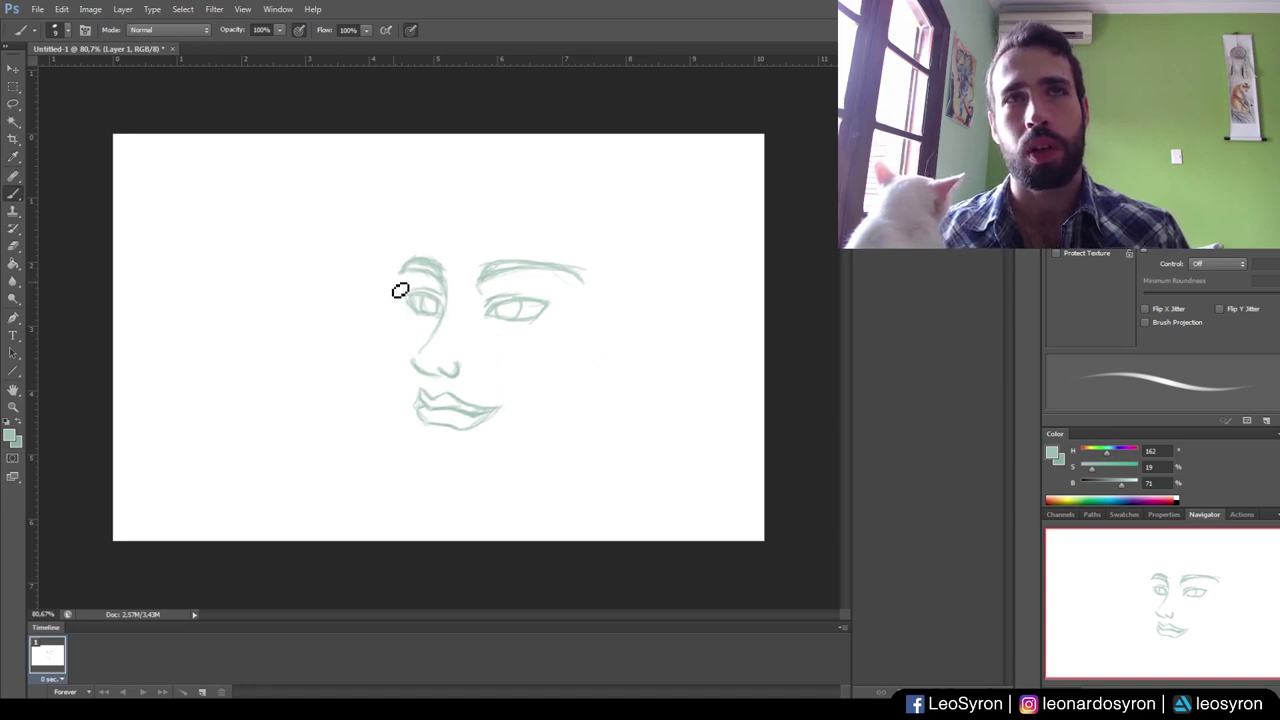
# Step: Draw the far side contour of the face from the eyebrow past the eye and cheek down to the mouth
pyautogui.moveTo(398, 287); pyautogui.dragTo(399, 302)
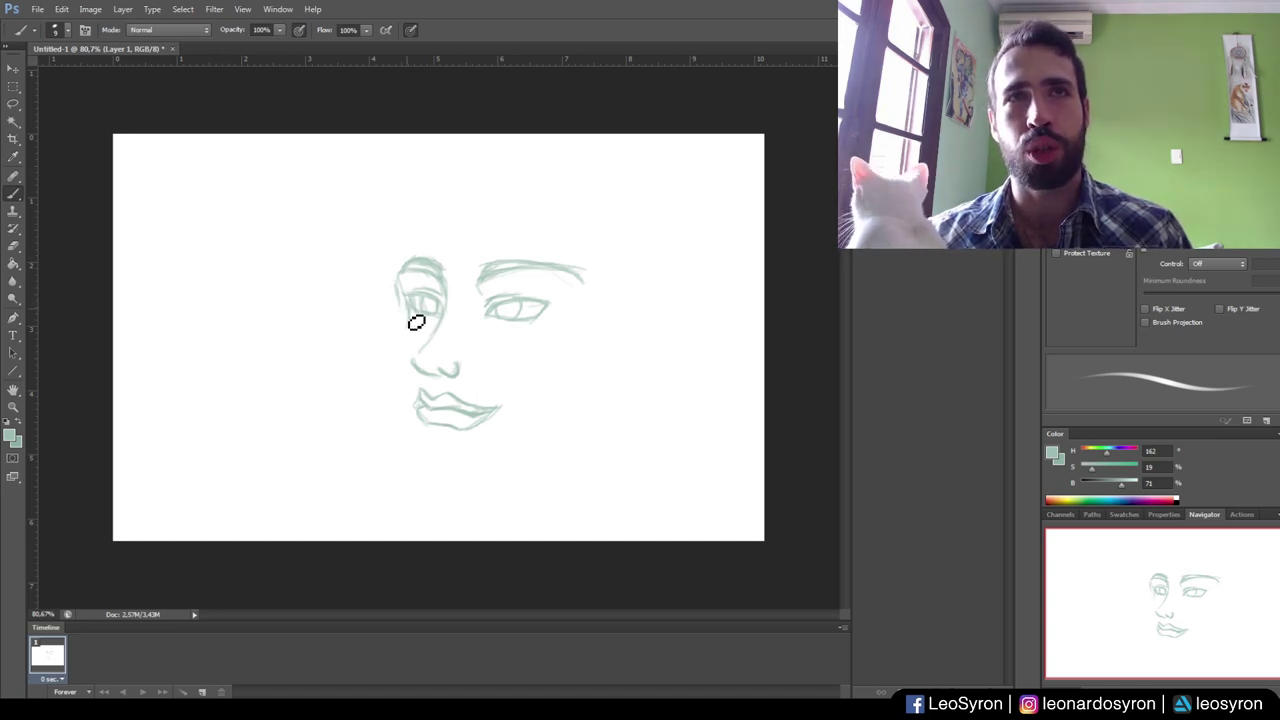
pyautogui.moveTo(403, 293); pyautogui.dragTo(407, 336)
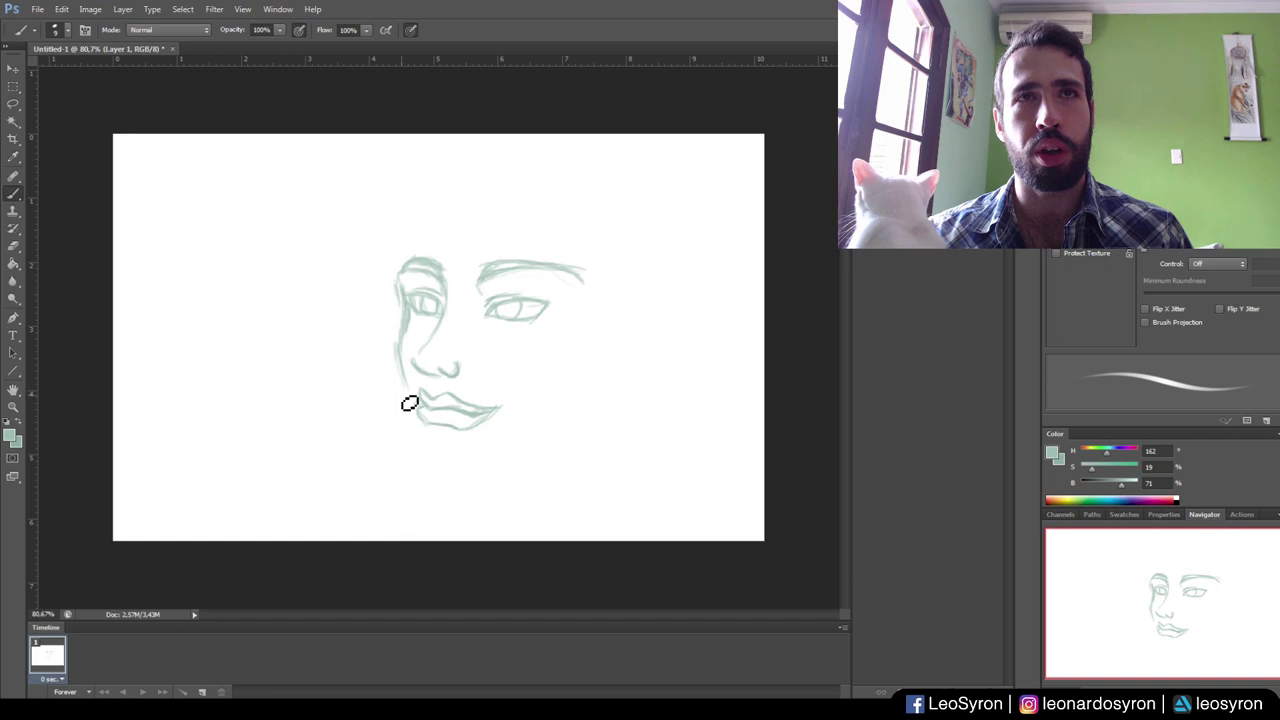
pyautogui.moveTo(409, 337); pyautogui.dragTo(405, 397)
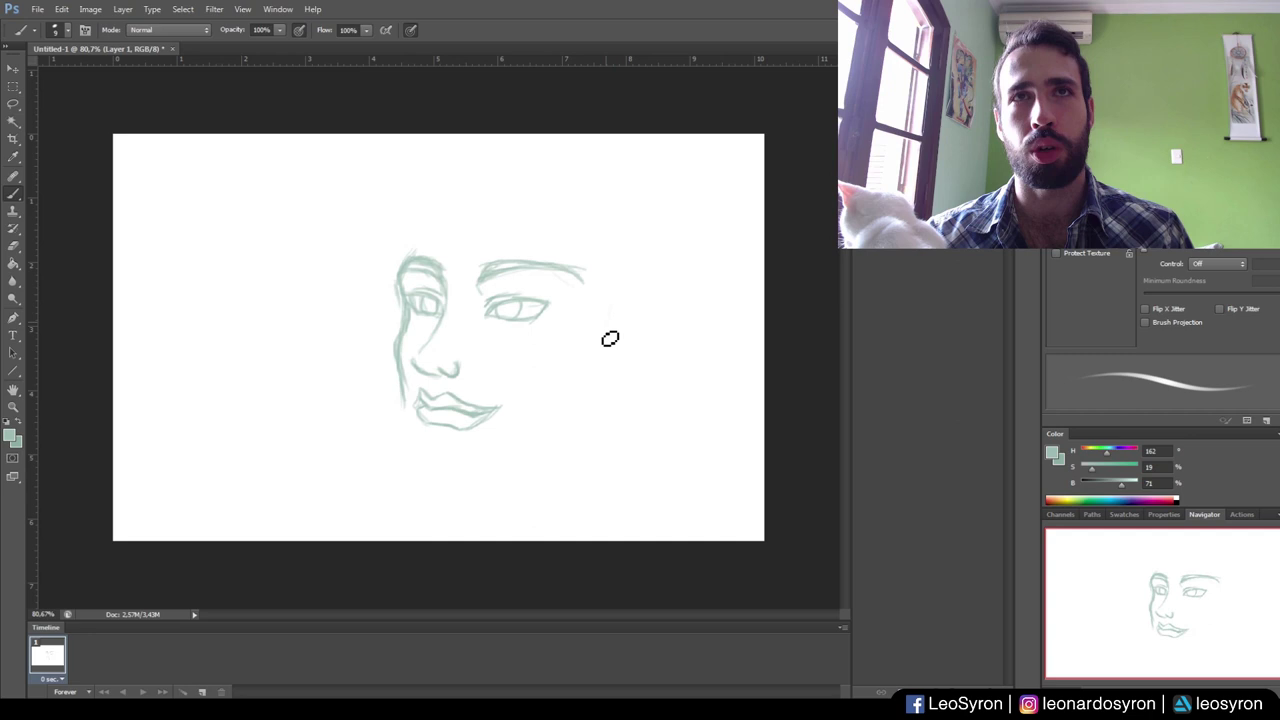
# Step: Sketch the forehead contour above the far eyebrow, a hairline across the forehead, and the near temple edge
pyautogui.moveTo(600, 351); pyautogui.dragTo(608, 314)
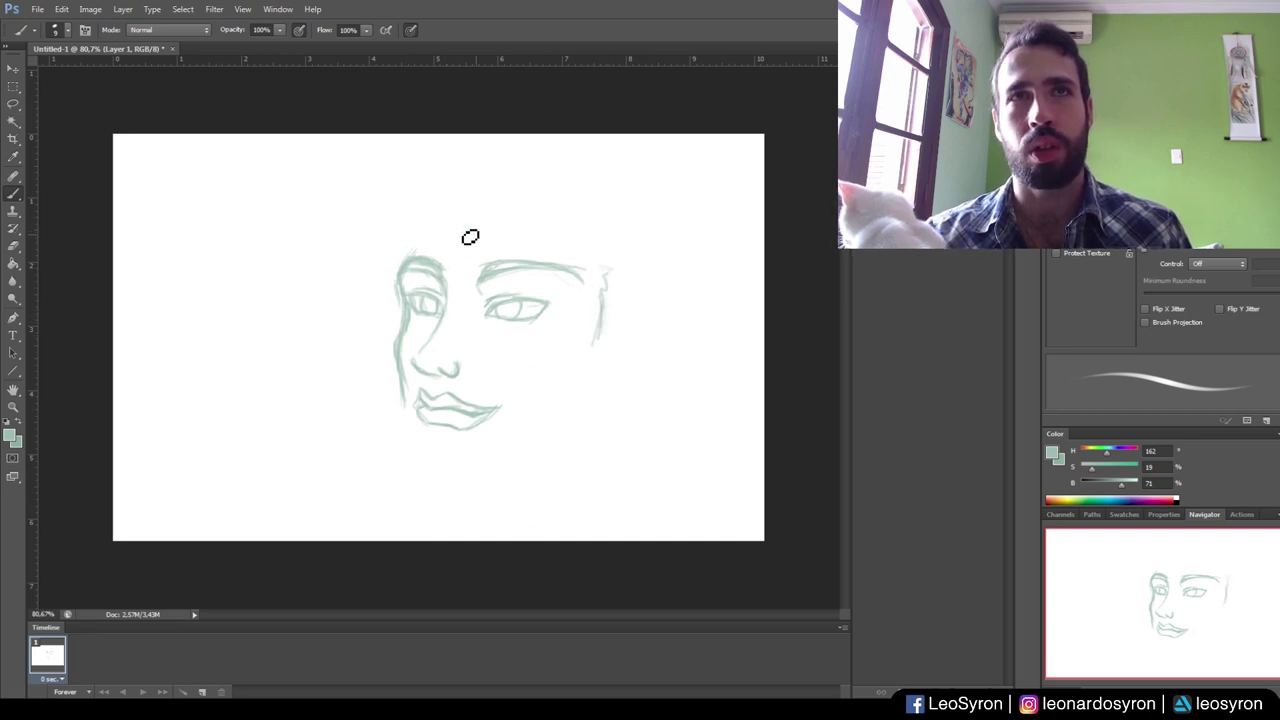
pyautogui.moveTo(458, 218); pyautogui.dragTo(409, 277)
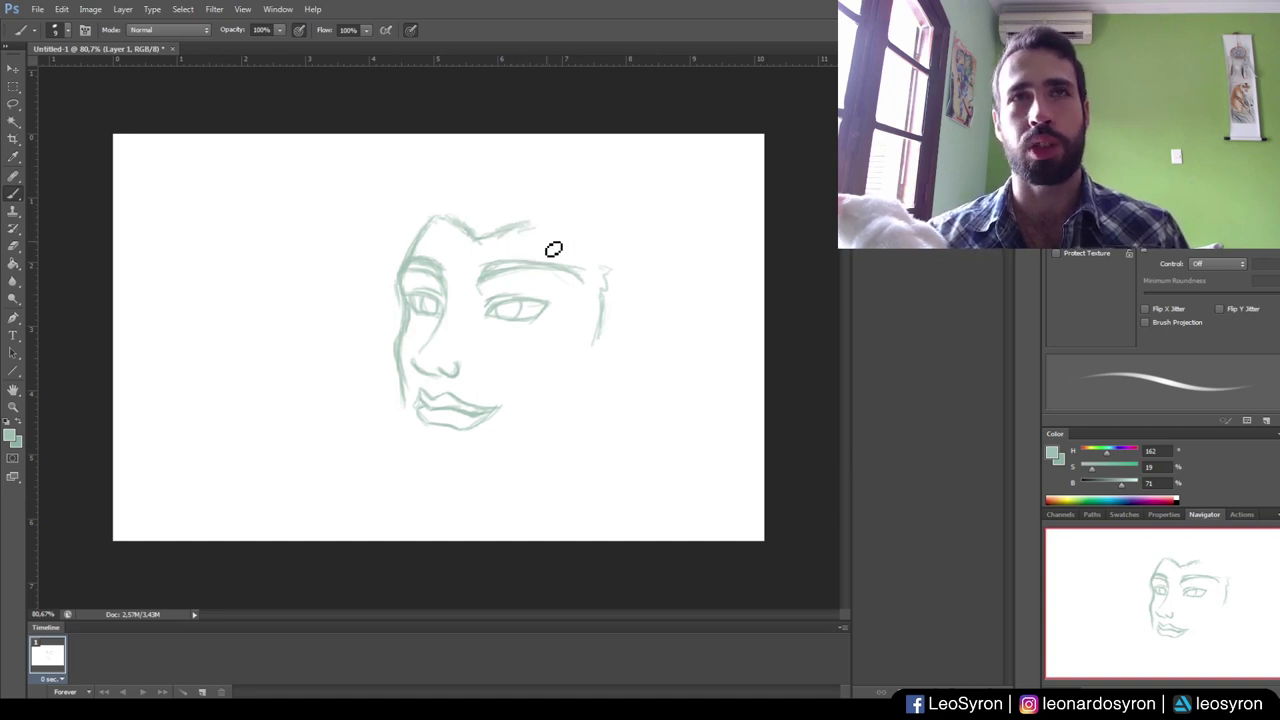
pyautogui.moveTo(533, 239)
pyautogui.mouseDown()
pyautogui.moveTo(604, 234)
pyautogui.moveTo(623, 266)
pyautogui.moveTo(614, 289)
pyautogui.mouseUp()
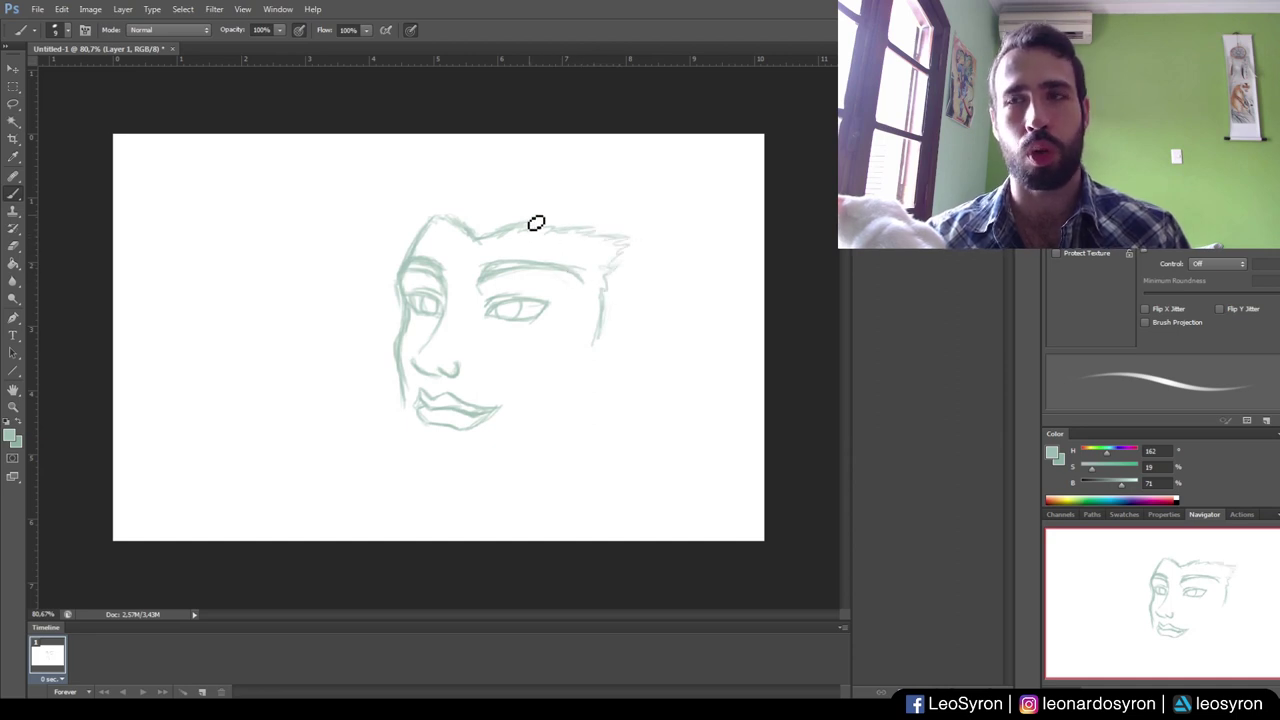
# Step: Erase the hairline and near temple strokes, leaving only the forehead contour above the far eyebrow
pyautogui.press('e')
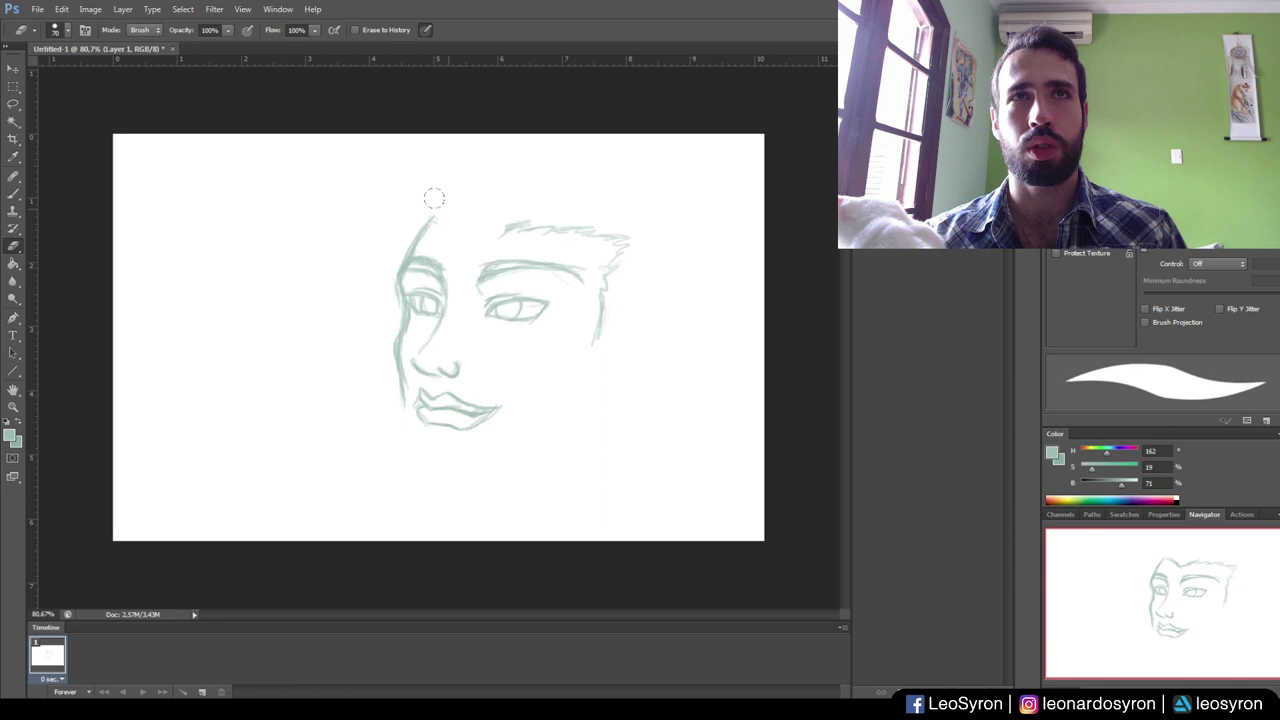
pyautogui.moveTo(563, 220); pyautogui.dragTo(616, 232)
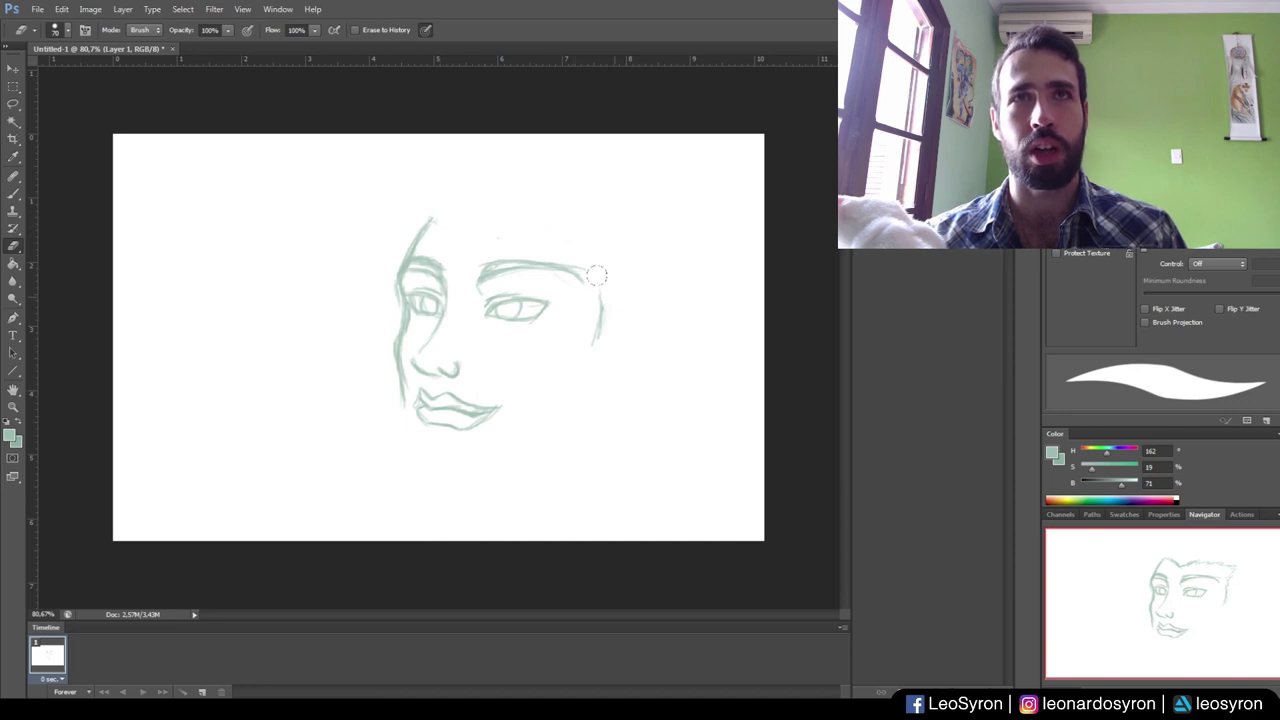
pyautogui.moveTo(596, 275); pyautogui.dragTo(590, 235)
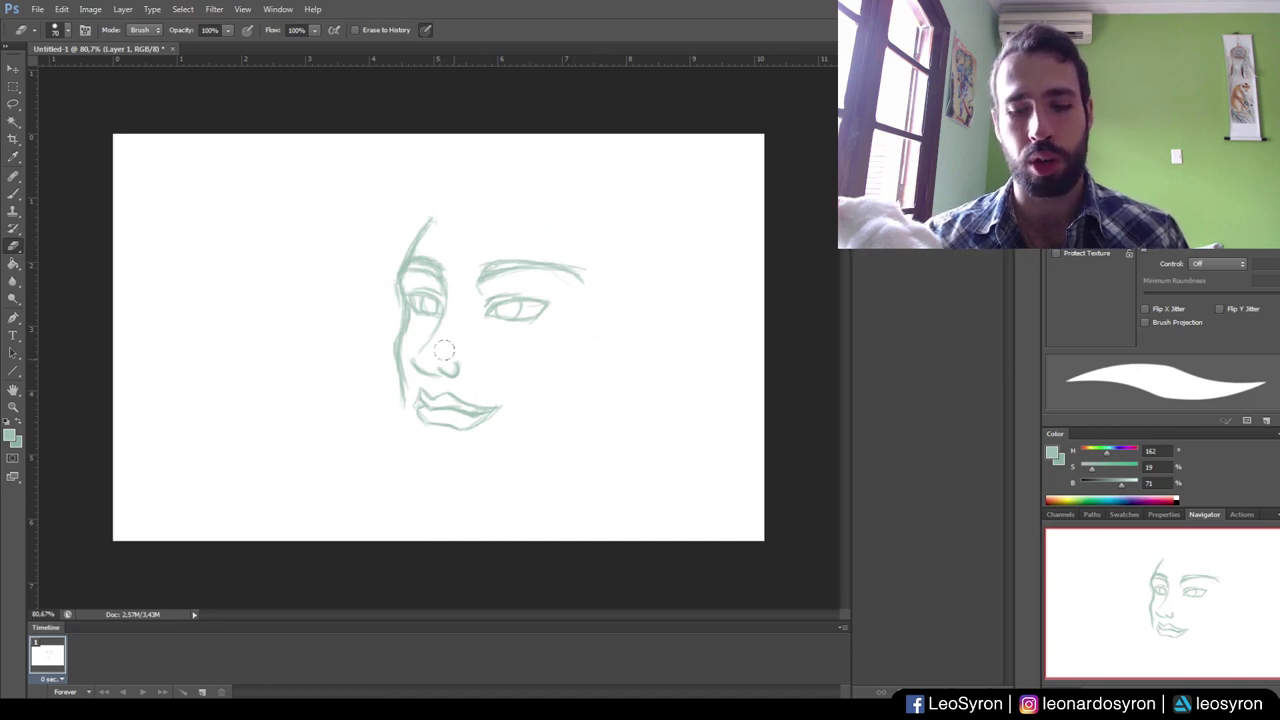
# Step: Darken and extend the far face contour down toward the chin, and strengthen the eye outlines and add pupils
pyautogui.press('b')
pyautogui.moveTo(408, 402); pyautogui.dragTo(414, 431)
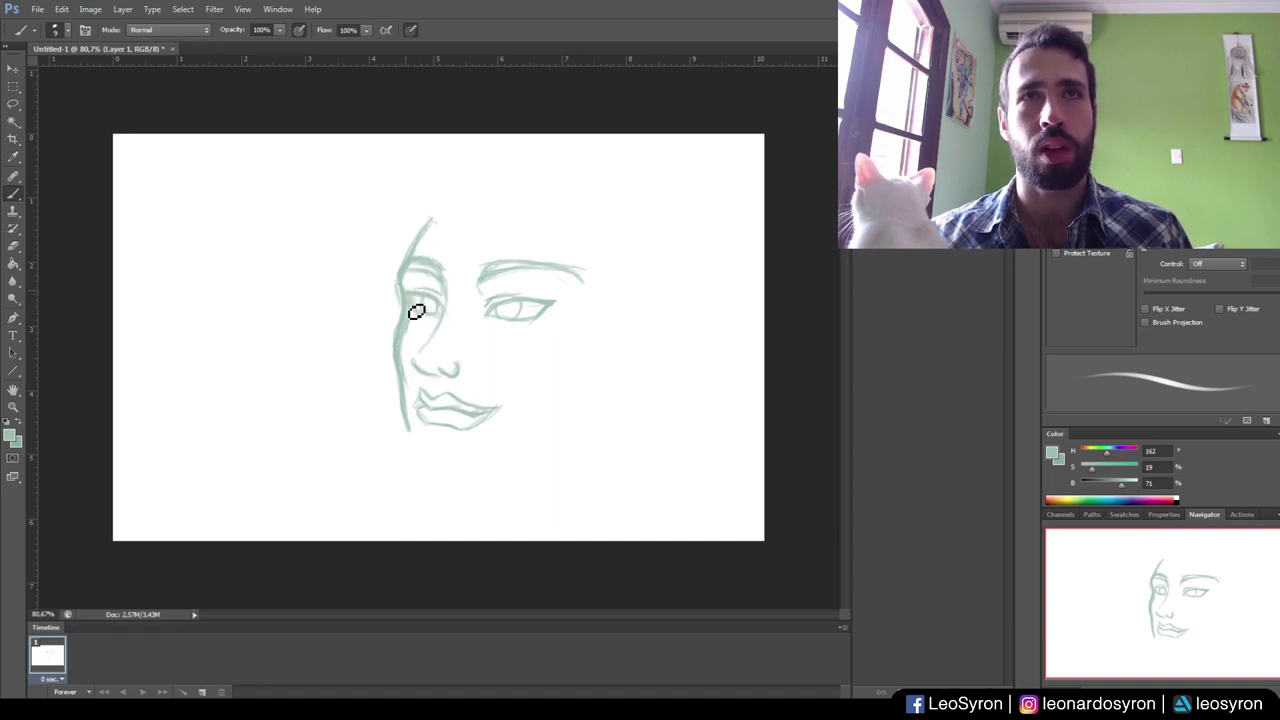
pyautogui.moveTo(417, 308); pyautogui.dragTo(446, 300)
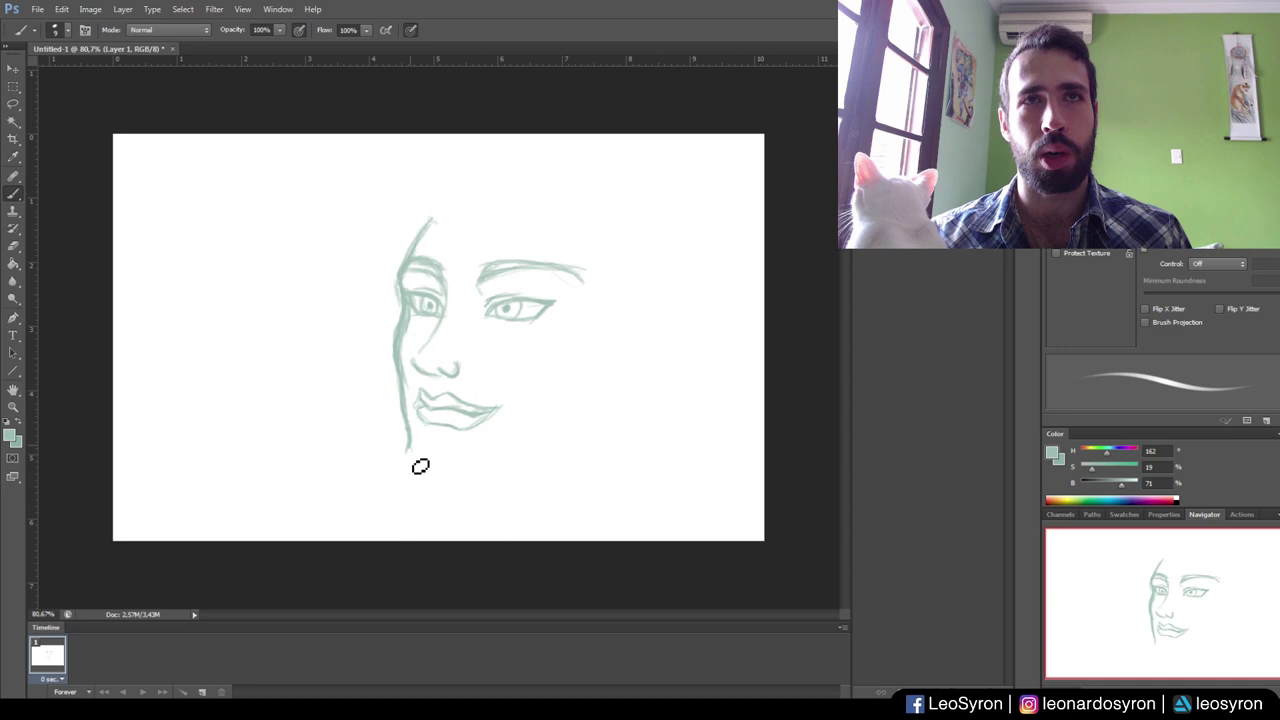
# Step: Draw the chin curve below the mouth and place light guide marks for the near jaw and ear
pyautogui.moveTo(411, 459); pyautogui.dragTo(489, 488)
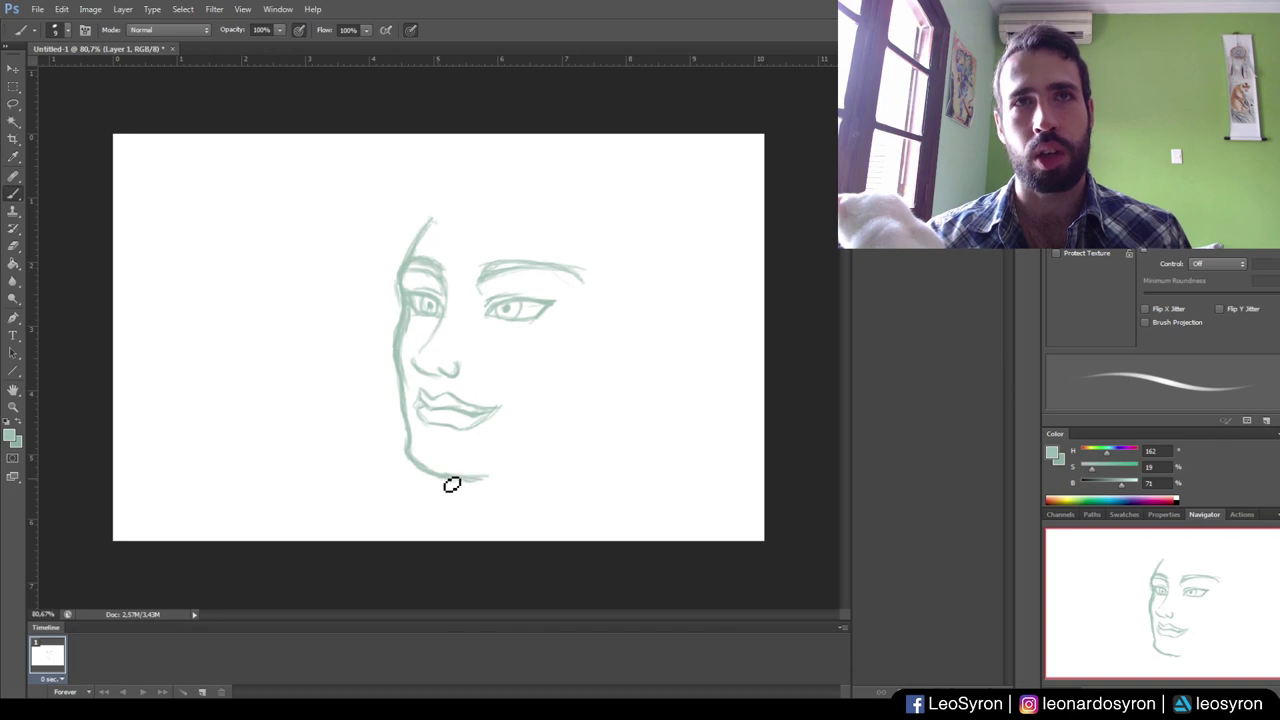
pyautogui.moveTo(489, 482); pyautogui.dragTo(508, 471)
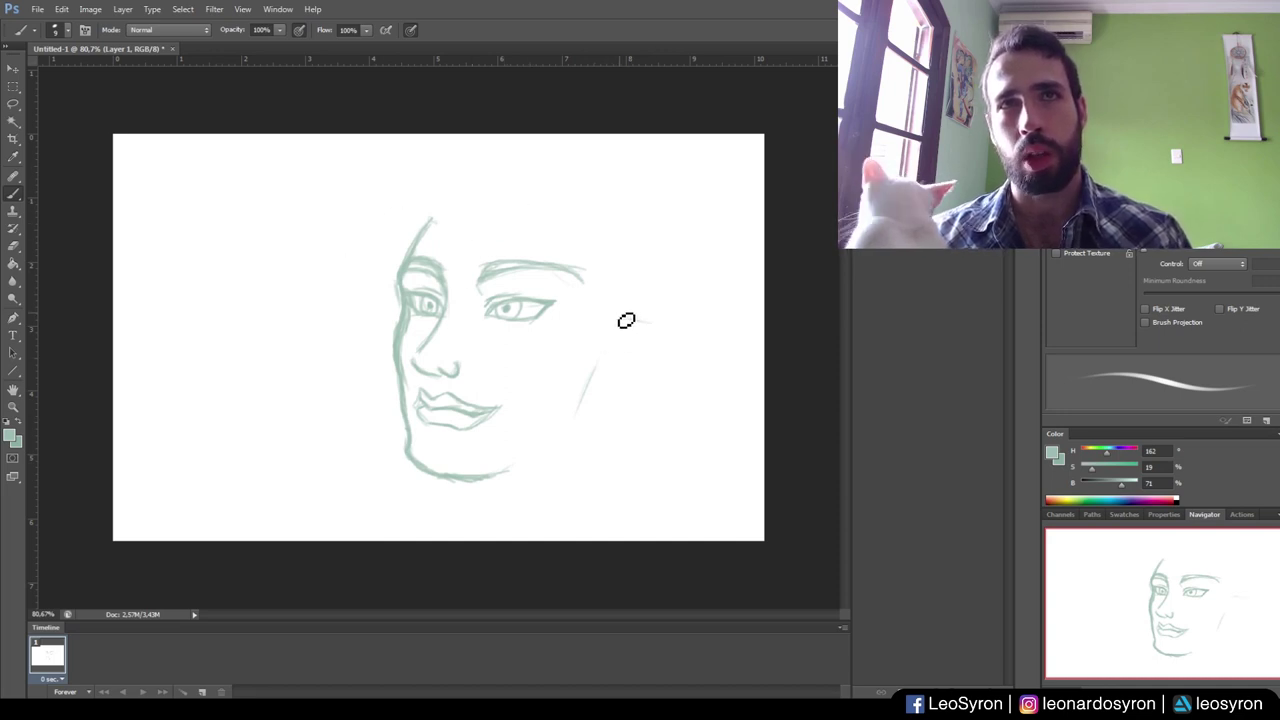
pyautogui.moveTo(612, 324); pyautogui.dragTo(646, 318)
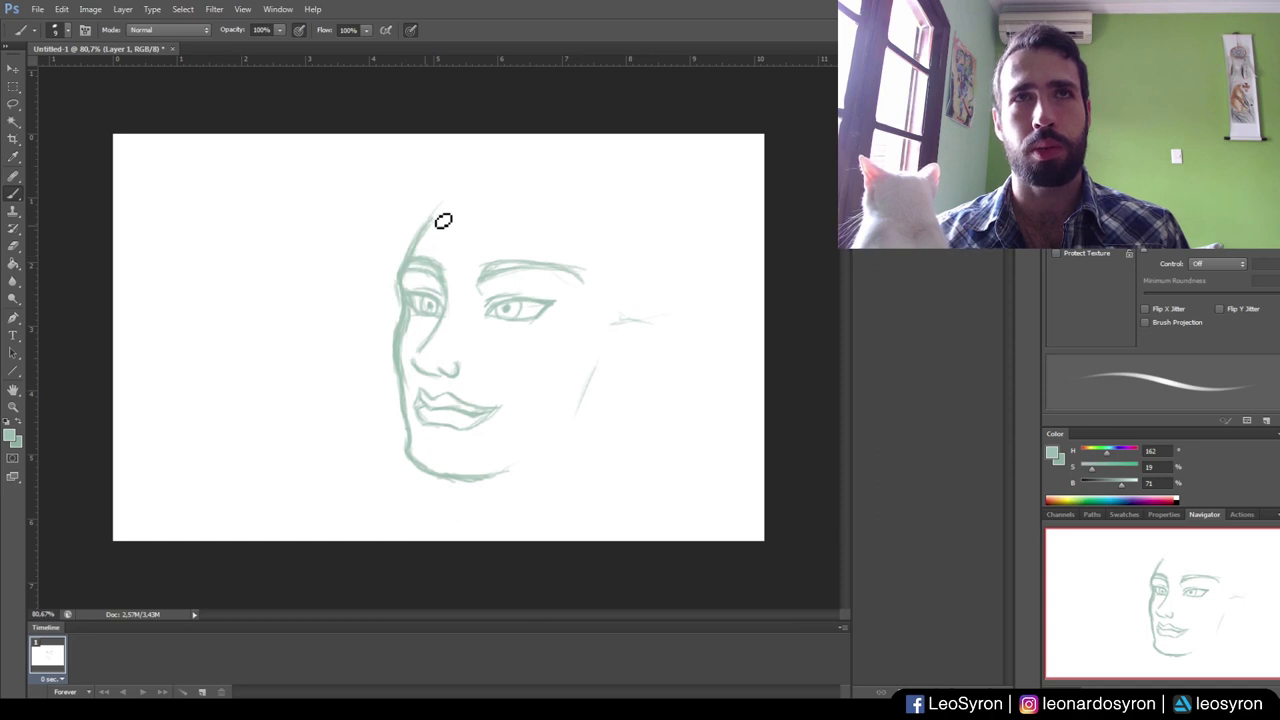
# Step: Sketch the rounded skull from the forehead over the crown and around the back of the head to below the ear mark
pyautogui.moveTo(416, 260)
pyautogui.mouseDown()
pyautogui.moveTo(436, 220)
pyautogui.moveTo(514, 177)
pyautogui.mouseUp()
pyautogui.moveTo(446, 217)
pyautogui.mouseDown()
pyautogui.moveTo(515, 175)
pyautogui.moveTo(594, 189)
pyautogui.mouseUp()
pyautogui.moveTo(512, 180)
pyautogui.mouseDown()
pyautogui.moveTo(586, 191)
pyautogui.moveTo(662, 262)
pyautogui.mouseUp()
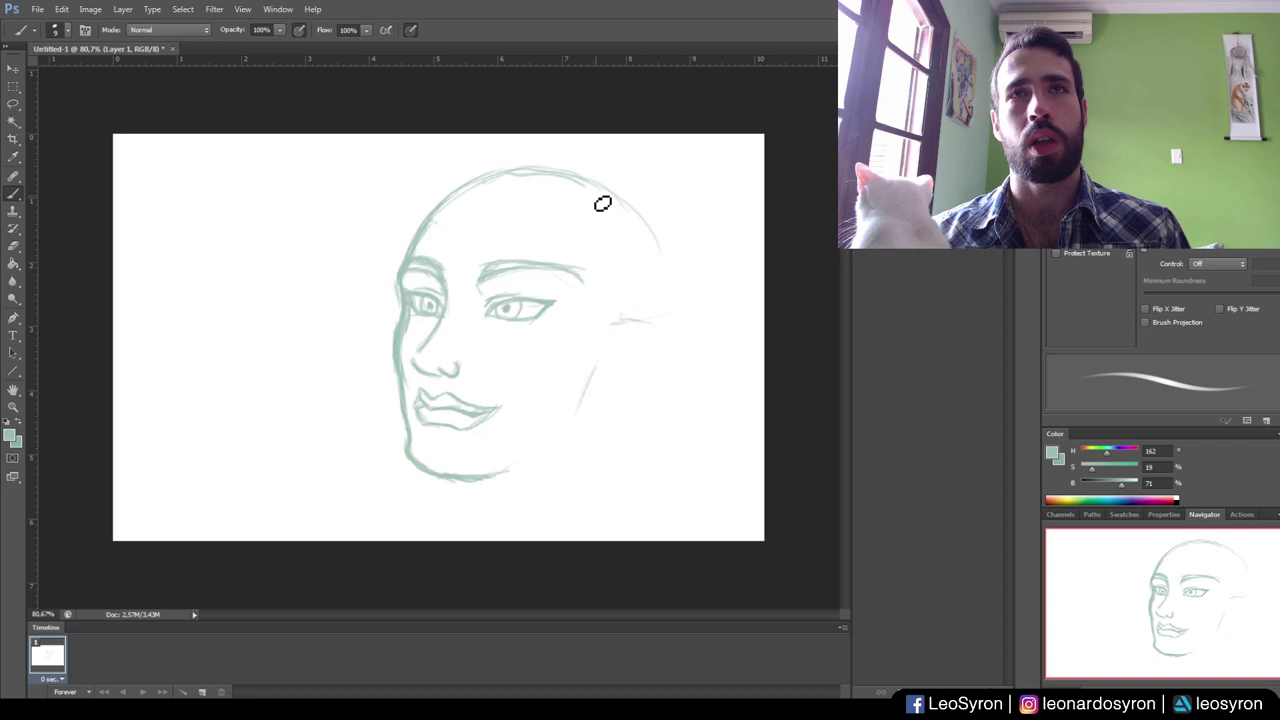
pyautogui.moveTo(602, 203)
pyautogui.mouseDown()
pyautogui.moveTo(634, 234)
pyautogui.moveTo(652, 300)
pyautogui.mouseUp()
pyautogui.moveTo(644, 213); pyautogui.dragTo(670, 330)
pyautogui.moveTo(658, 280)
pyautogui.mouseDown()
pyautogui.moveTo(667, 331)
pyautogui.moveTo(609, 414)
pyautogui.mouseUp()
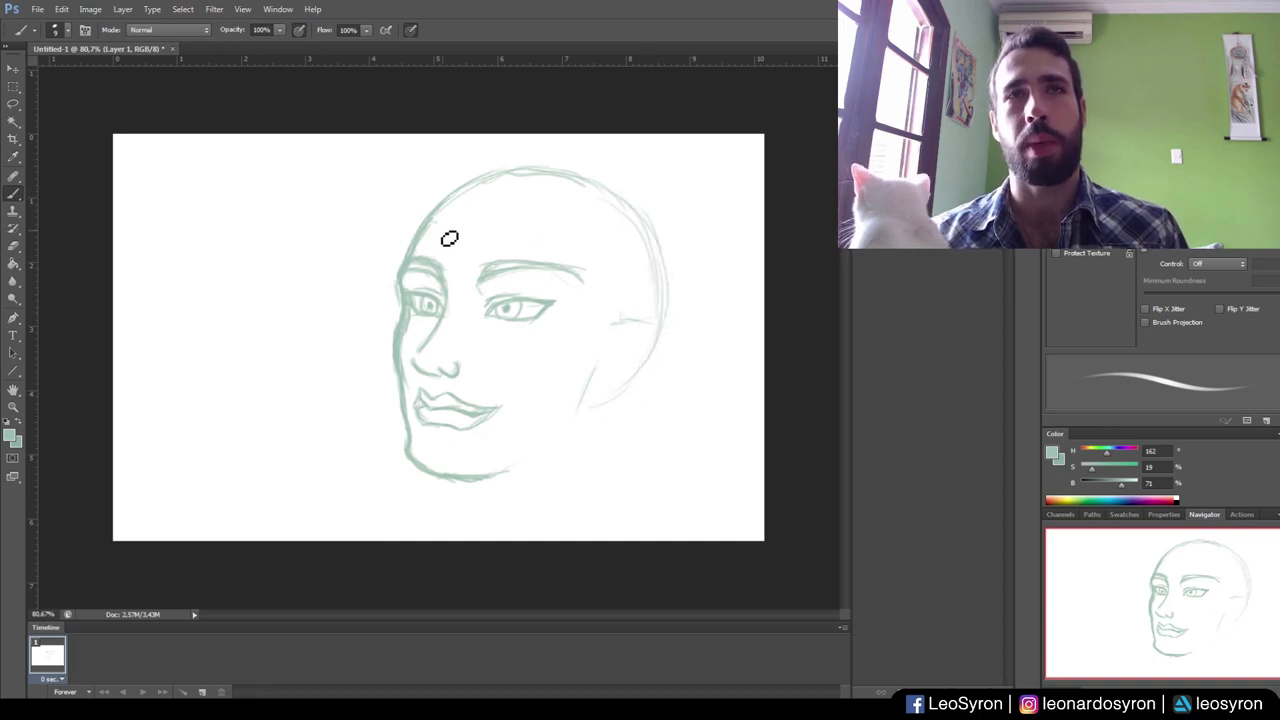
pyautogui.moveTo(409, 271)
pyautogui.mouseDown()
pyautogui.moveTo(477, 173)
pyautogui.moveTo(609, 188)
pyautogui.mouseUp()
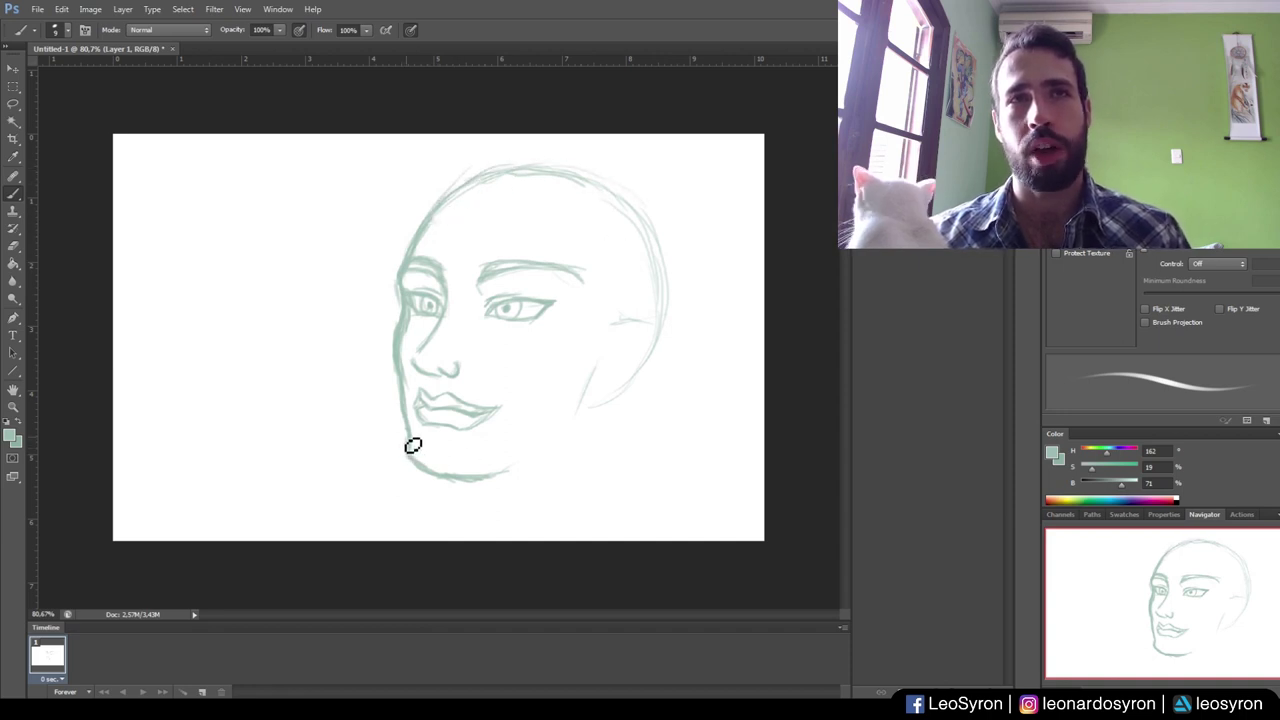
# Step: Draw the near jawline from the chin up to the ear area and add a cheekbone line on the near cheek
pyautogui.moveTo(413, 446)
pyautogui.mouseDown()
pyautogui.moveTo(424, 476)
pyautogui.moveTo(455, 486)
pyautogui.moveTo(538, 471)
pyautogui.moveTo(588, 437)
pyautogui.moveTo(603, 386)
pyautogui.moveTo(578, 446)
pyautogui.mouseUp()
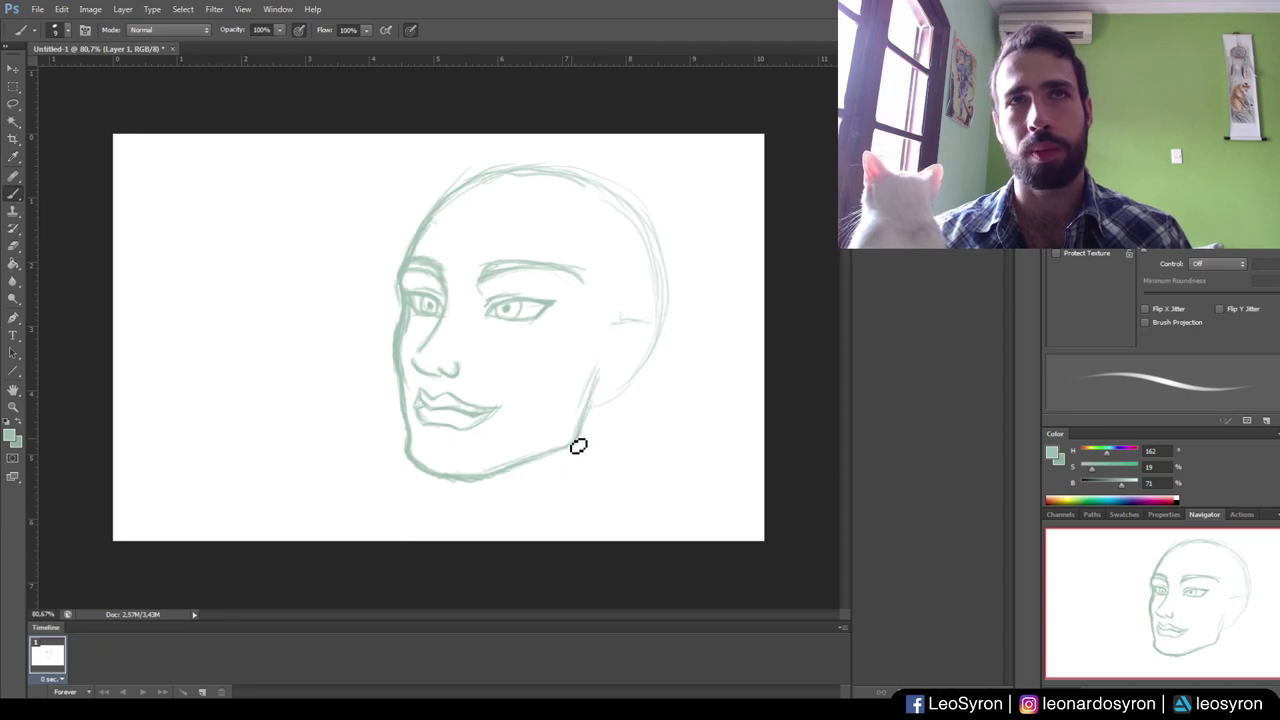
pyautogui.moveTo(600, 395); pyautogui.dragTo(574, 456)
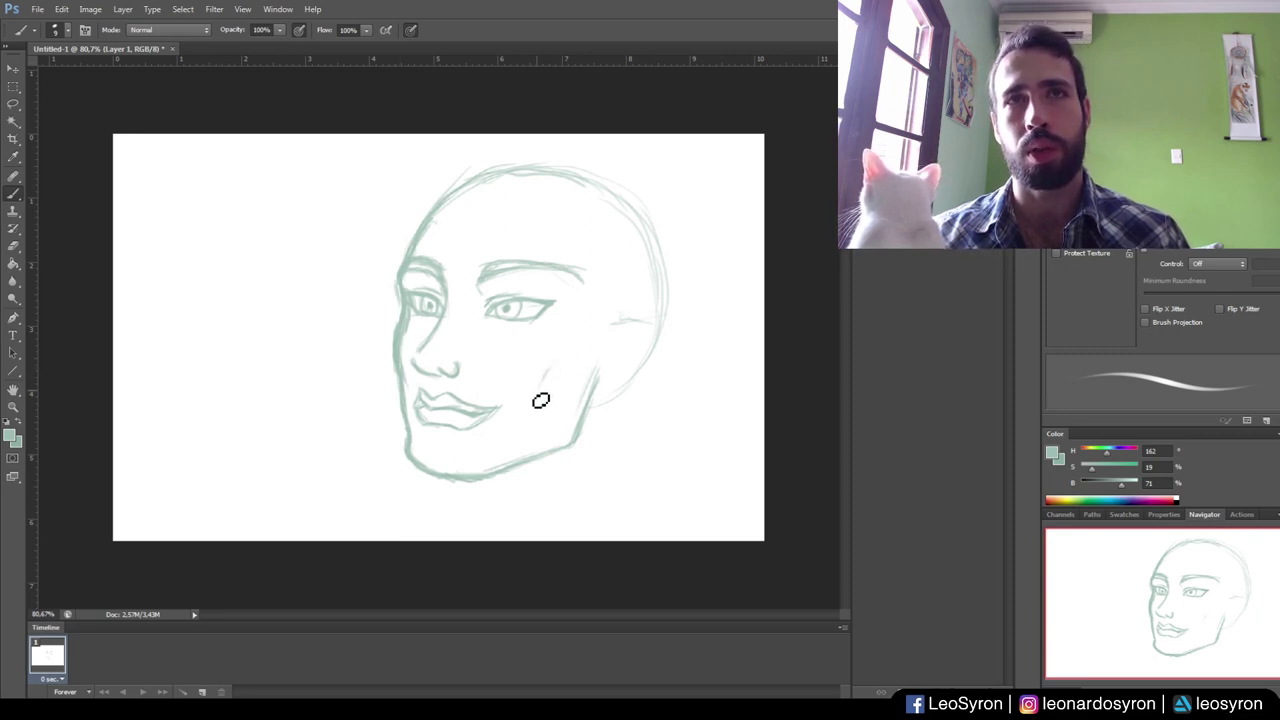
pyautogui.moveTo(540, 402); pyautogui.dragTo(588, 355)
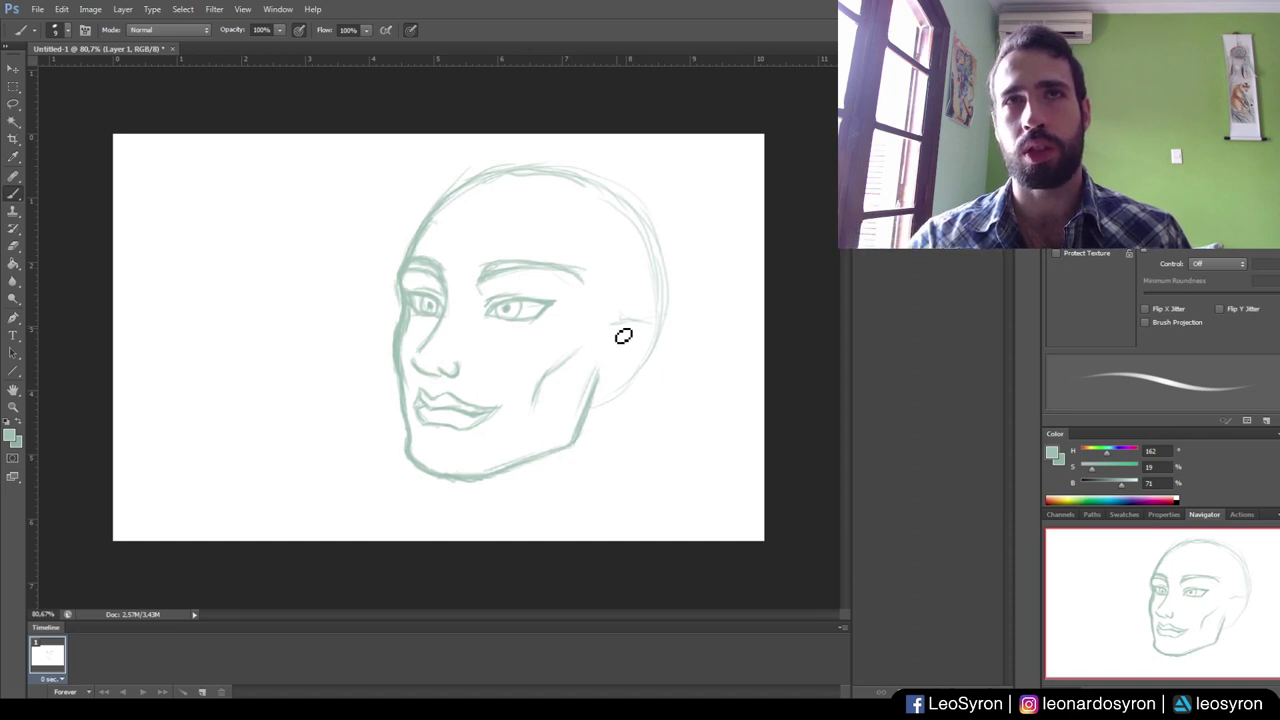
# Step: Strengthen the rear jaw edge and draw a long pointed elf ear extending back from its upper end
pyautogui.moveTo(607, 379)
pyautogui.mouseDown()
pyautogui.moveTo(582, 450)
pyautogui.moveTo(579, 438)
pyautogui.mouseUp()
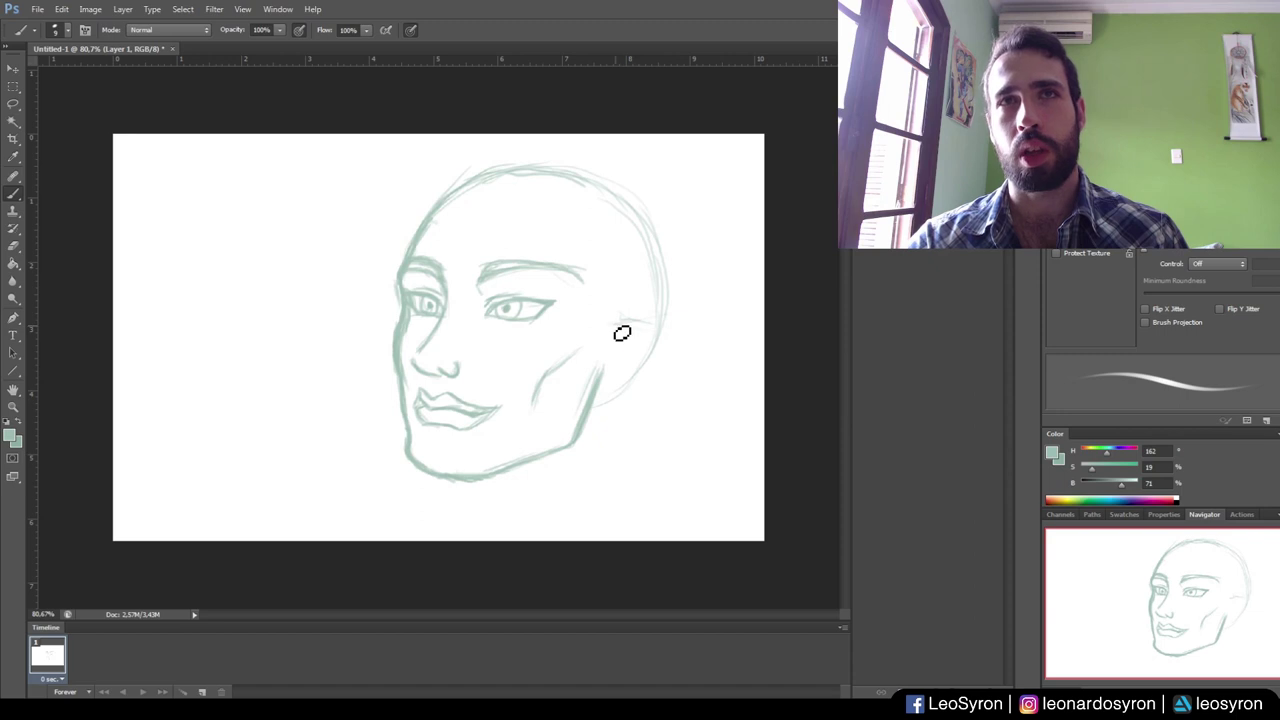
pyautogui.moveTo(603, 326)
pyautogui.mouseDown()
pyautogui.moveTo(717, 320)
pyautogui.moveTo(734, 332)
pyautogui.moveTo(615, 389)
pyautogui.mouseUp()
pyautogui.moveTo(714, 342); pyautogui.dragTo(640, 352)
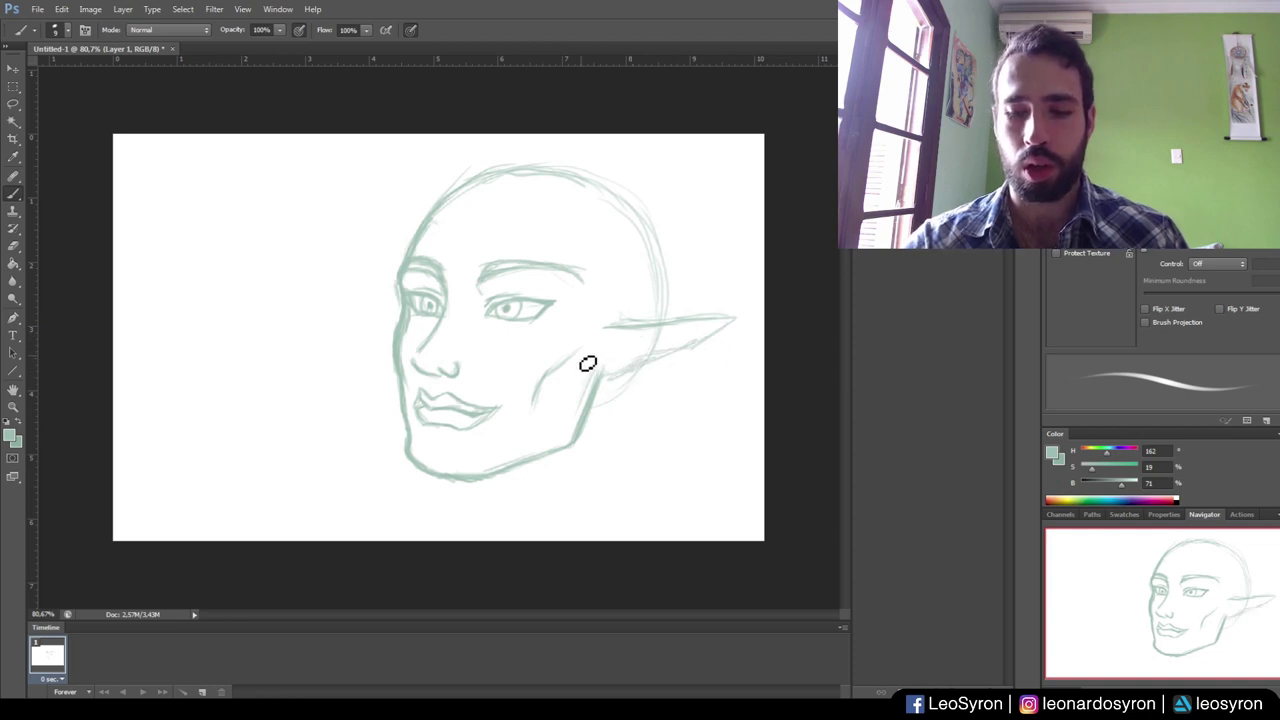
# Step: Lasso the pointed ear, shift it slightly down, rotate it about 13 degrees clockwise, and deselect it
pyautogui.press('l')
pyautogui.moveTo(604, 358)
pyautogui.mouseDown()
pyautogui.moveTo(651, 297)
pyautogui.moveTo(754, 320)
pyautogui.moveTo(640, 417)
pyautogui.moveTo(628, 404)
pyautogui.mouseUp()
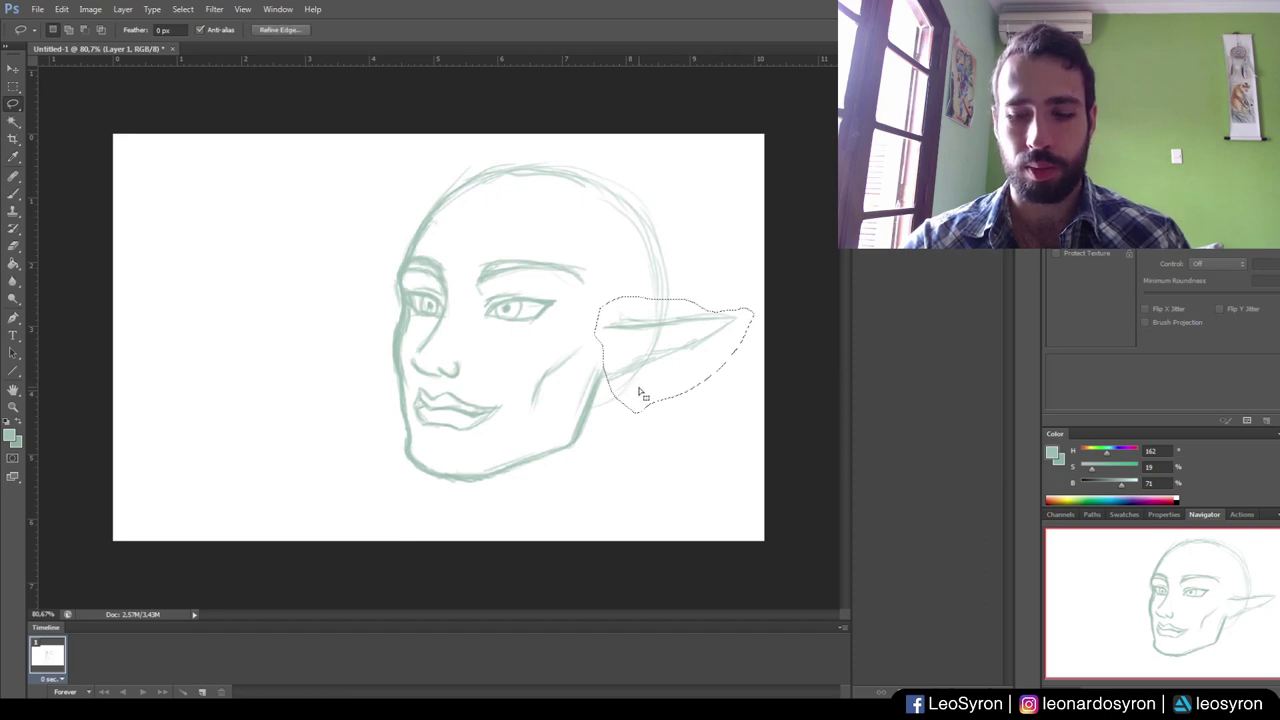
pyautogui.press('v')
pyautogui.moveTo(644, 378); pyautogui.dragTo(651, 385)
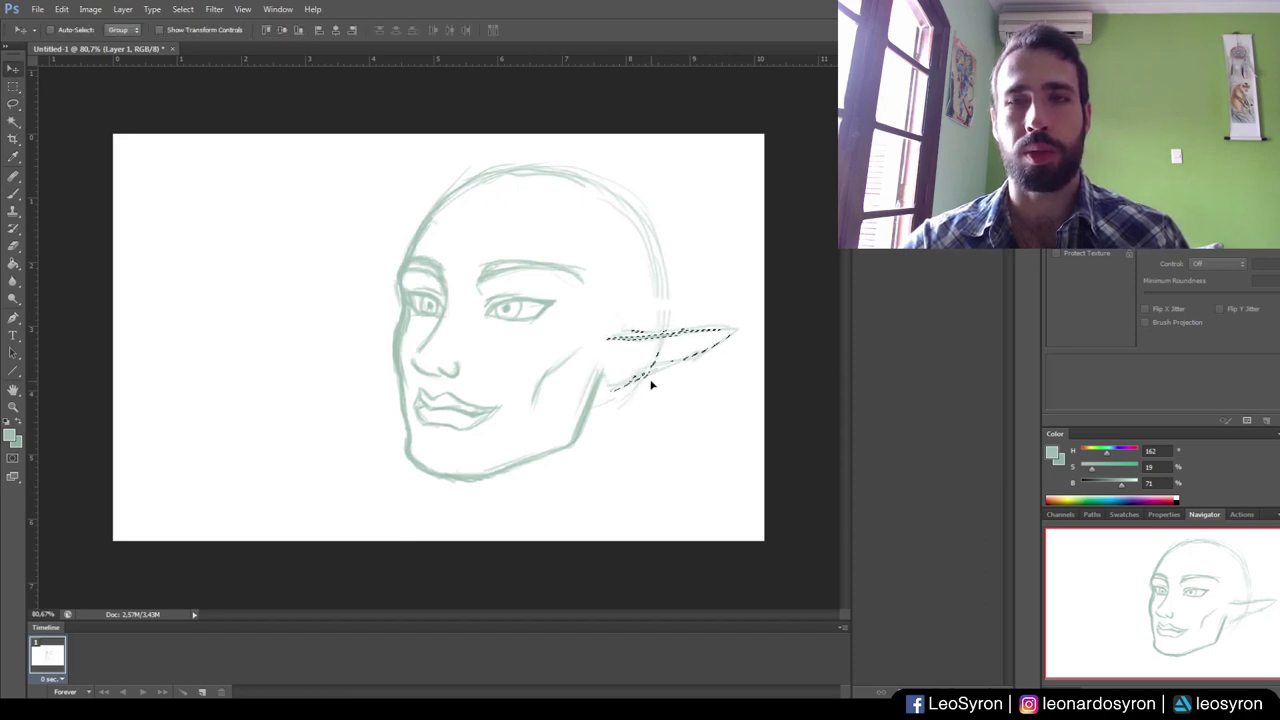
pyautogui.hotkey('ctrl', 't')
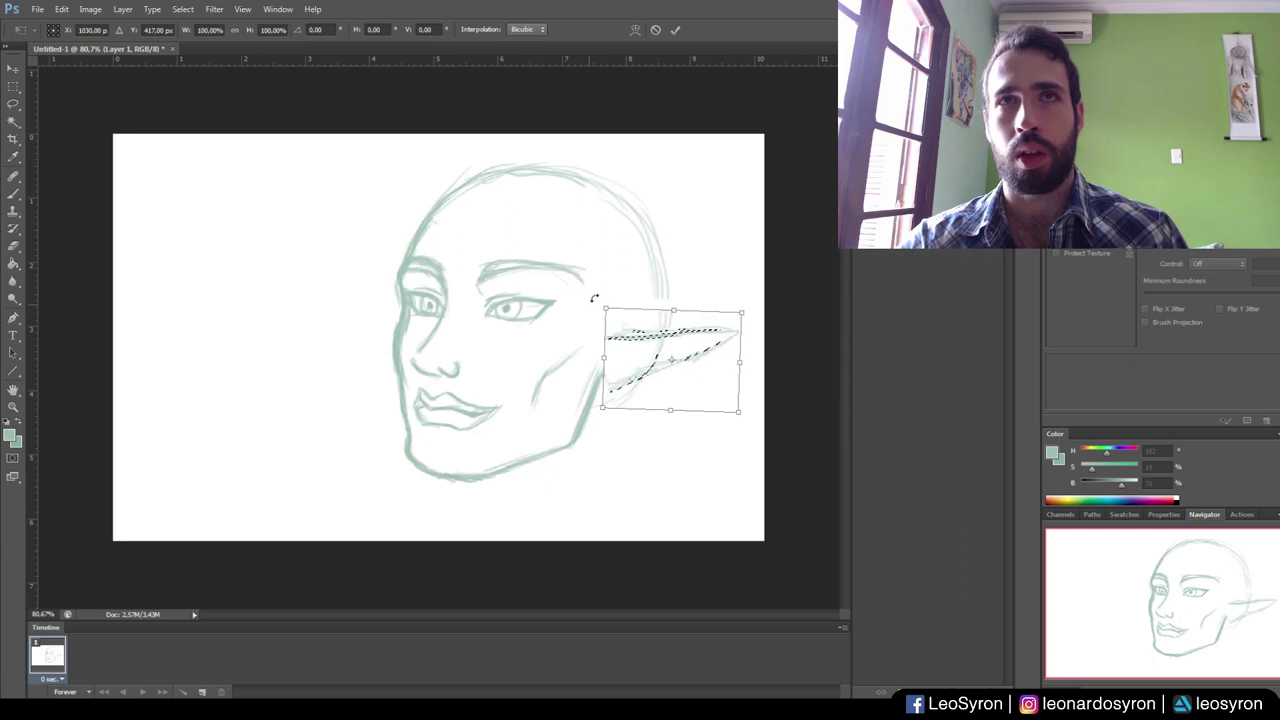
pyautogui.moveTo(591, 295); pyautogui.dragTo(609, 289)
pyautogui.moveTo(652, 365); pyautogui.dragTo(657, 368)
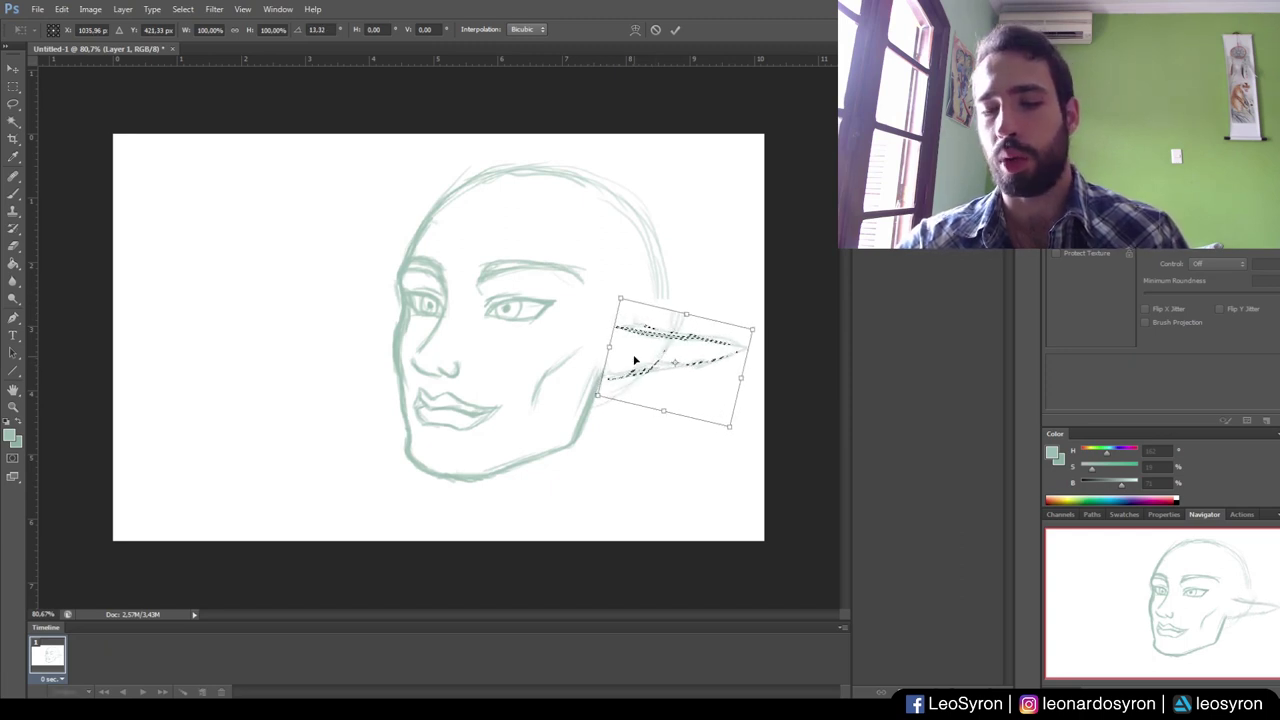
pyautogui.press('Return')
pyautogui.hotkey('ctrl', 'd')
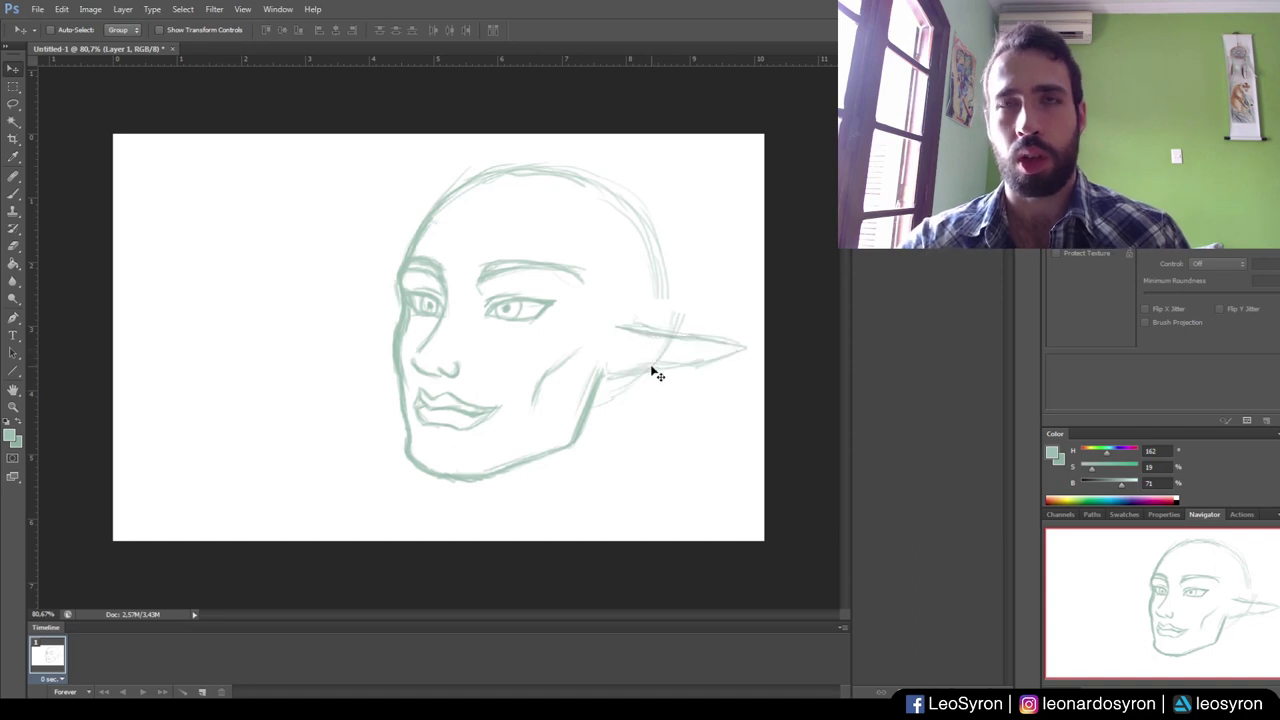
# Step: With the Brush, detail the near ear's lower edge and inner folds, and sketch the small visible part of the far ear
pyautogui.press('b')
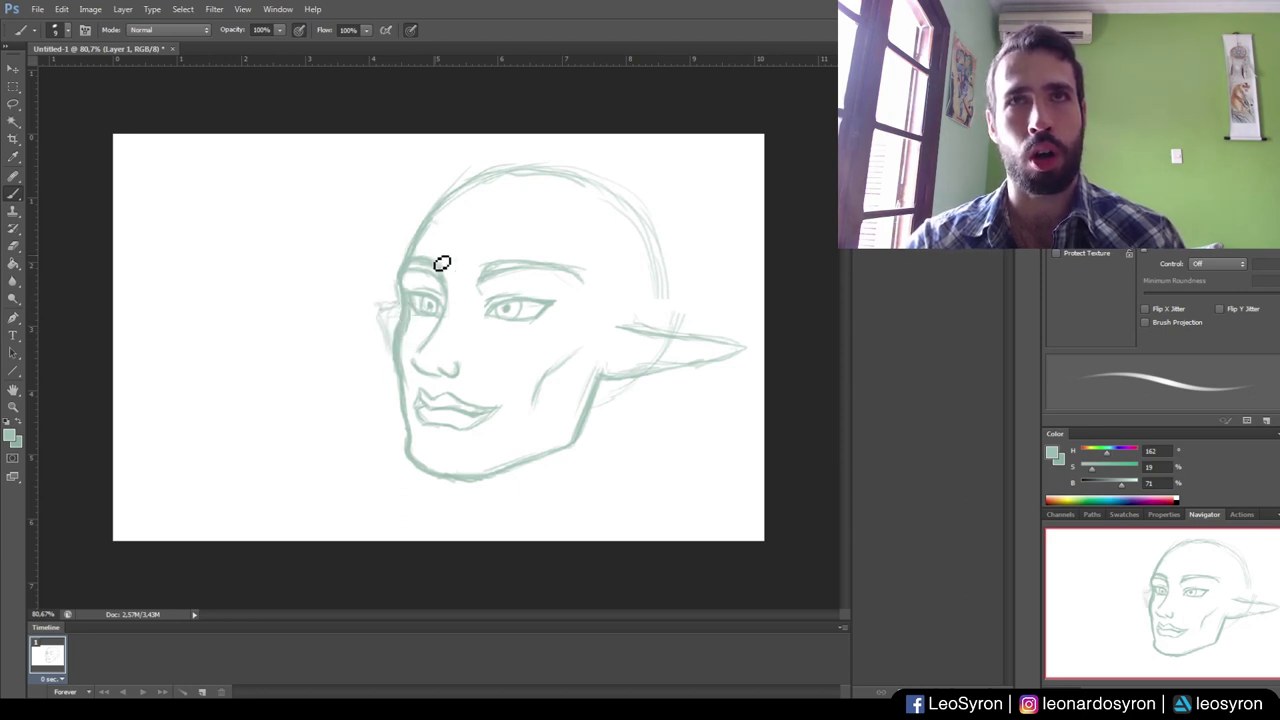
pyautogui.moveTo(604, 378)
pyautogui.mouseDown()
pyautogui.moveTo(645, 371)
pyautogui.moveTo(643, 351)
pyautogui.moveTo(717, 357)
pyautogui.moveTo(675, 354)
pyautogui.mouseUp()
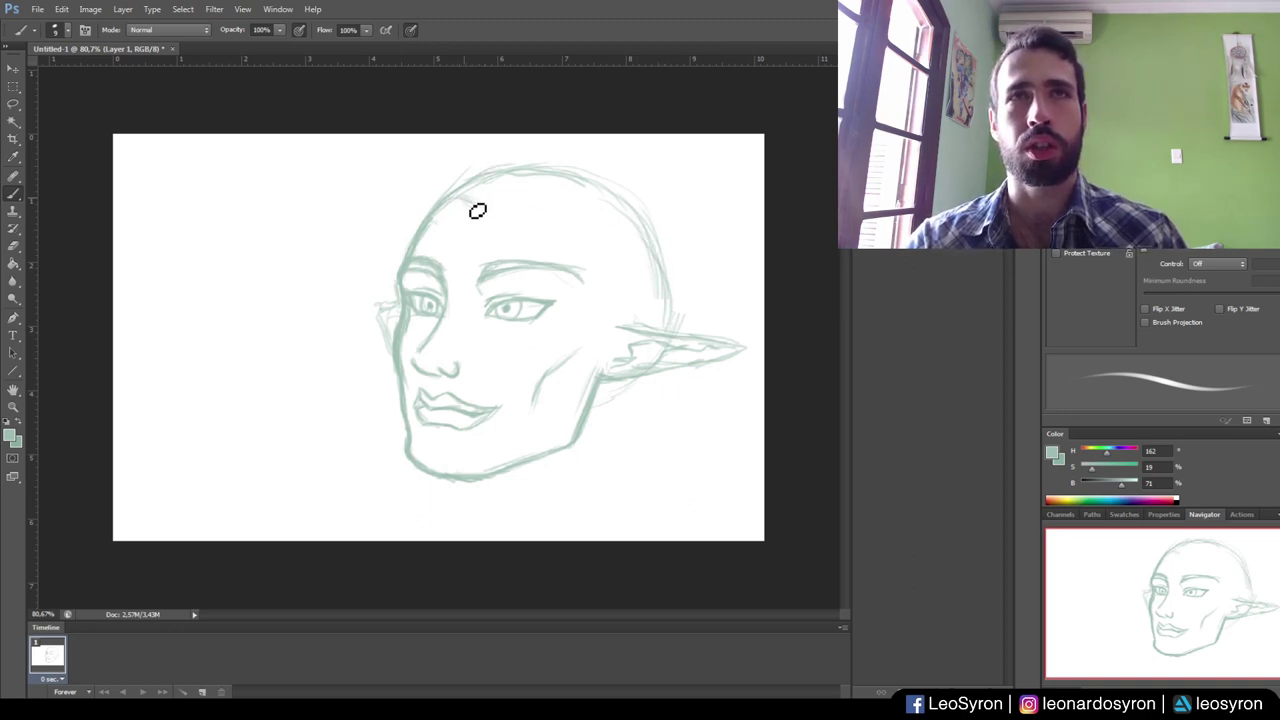
# Step: Sketch a jagged hairline across the forehead and down the near temple, with curled locks at the front
pyautogui.moveTo(477, 210)
pyautogui.mouseDown()
pyautogui.moveTo(617, 211)
pyautogui.moveTo(623, 229)
pyautogui.mouseUp()
pyautogui.moveTo(551, 211)
pyautogui.mouseDown()
pyautogui.moveTo(624, 248)
pyautogui.moveTo(609, 348)
pyautogui.mouseUp()
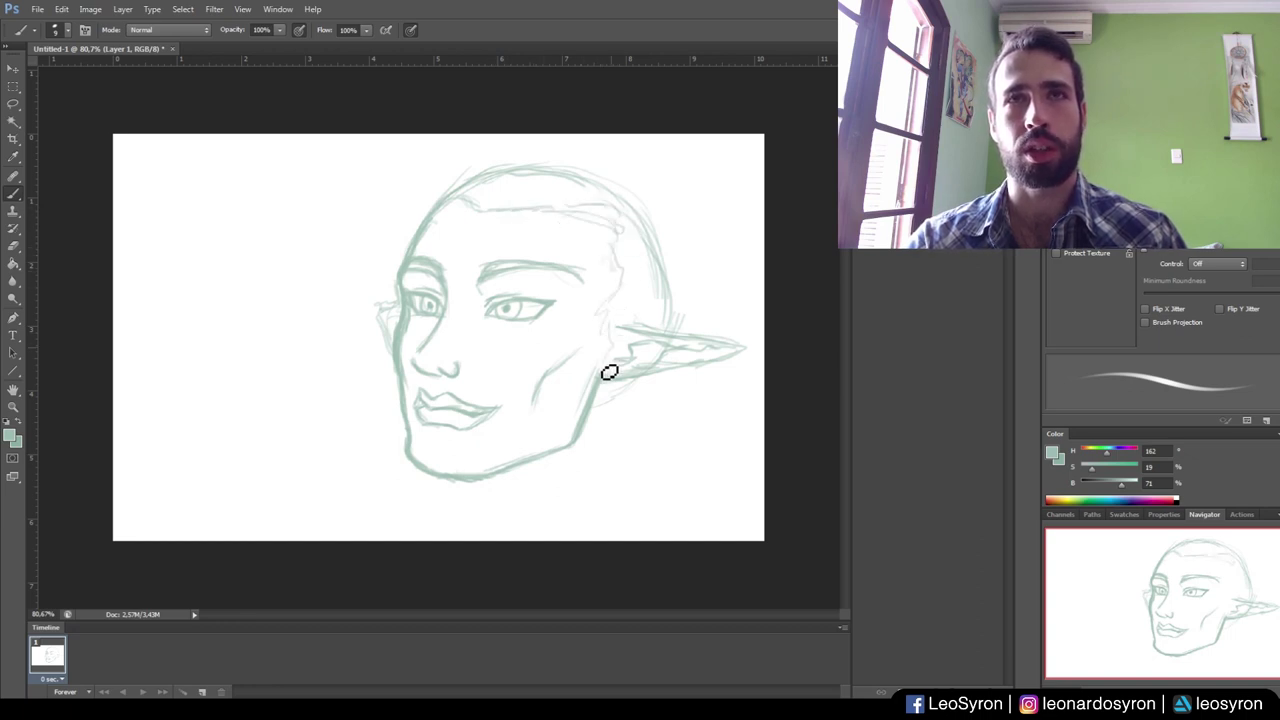
pyautogui.moveTo(480, 207)
pyautogui.mouseDown()
pyautogui.moveTo(457, 200)
pyautogui.moveTo(469, 280)
pyautogui.moveTo(450, 316)
pyautogui.moveTo(446, 194)
pyautogui.moveTo(488, 182)
pyautogui.moveTo(486, 217)
pyautogui.moveTo(440, 206)
pyautogui.moveTo(462, 283)
pyautogui.moveTo(449, 314)
pyautogui.moveTo(466, 257)
pyautogui.moveTo(457, 240)
pyautogui.moveTo(482, 184)
pyautogui.moveTo(469, 194)
pyautogui.moveTo(530, 218)
pyautogui.moveTo(506, 223)
pyautogui.moveTo(520, 206)
pyautogui.moveTo(550, 218)
pyautogui.mouseUp()
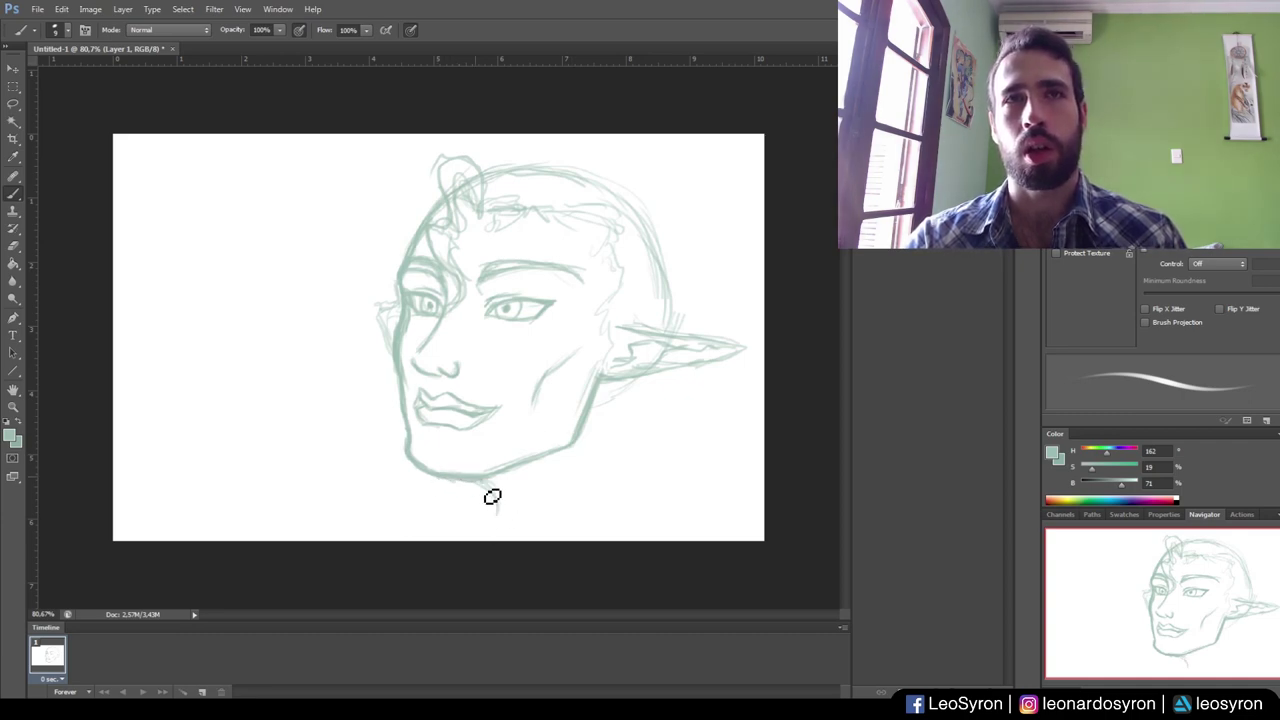
# Step: Draw the front neck line down from under the chin and the back neck line down from below the ear
pyautogui.moveTo(486, 486); pyautogui.dragTo(507, 528)
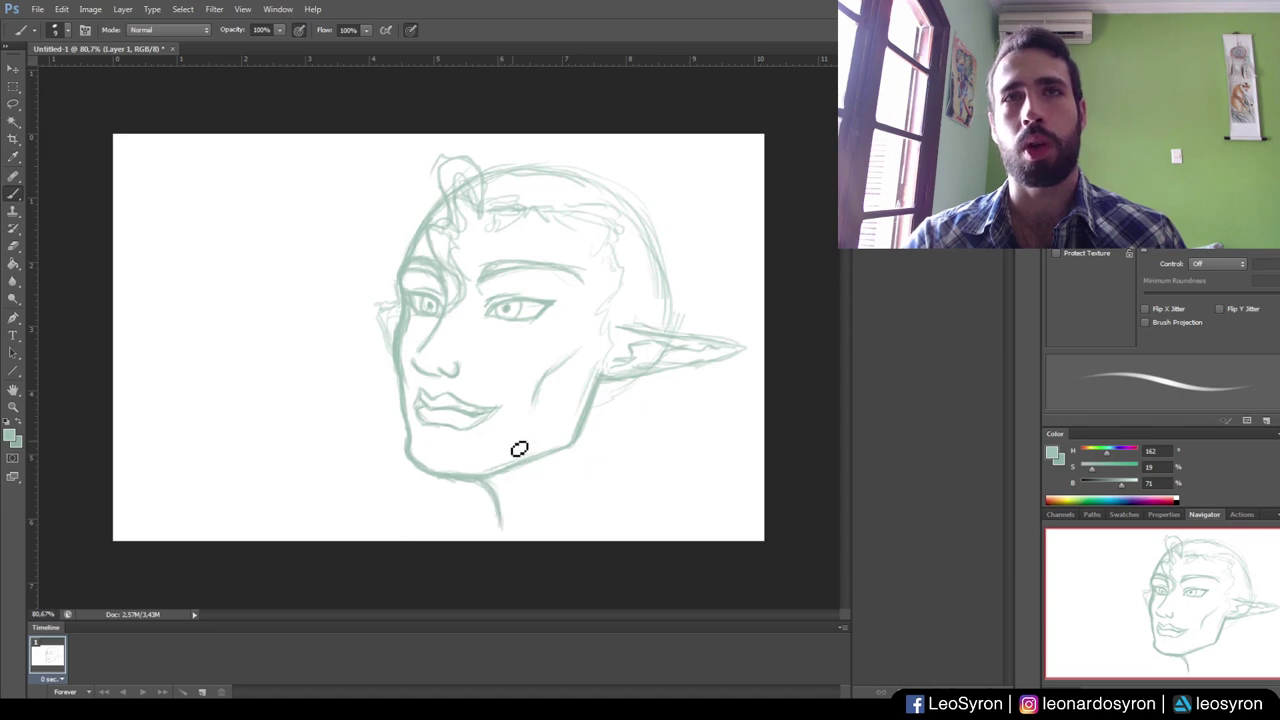
pyautogui.moveTo(643, 384); pyautogui.dragTo(646, 462)
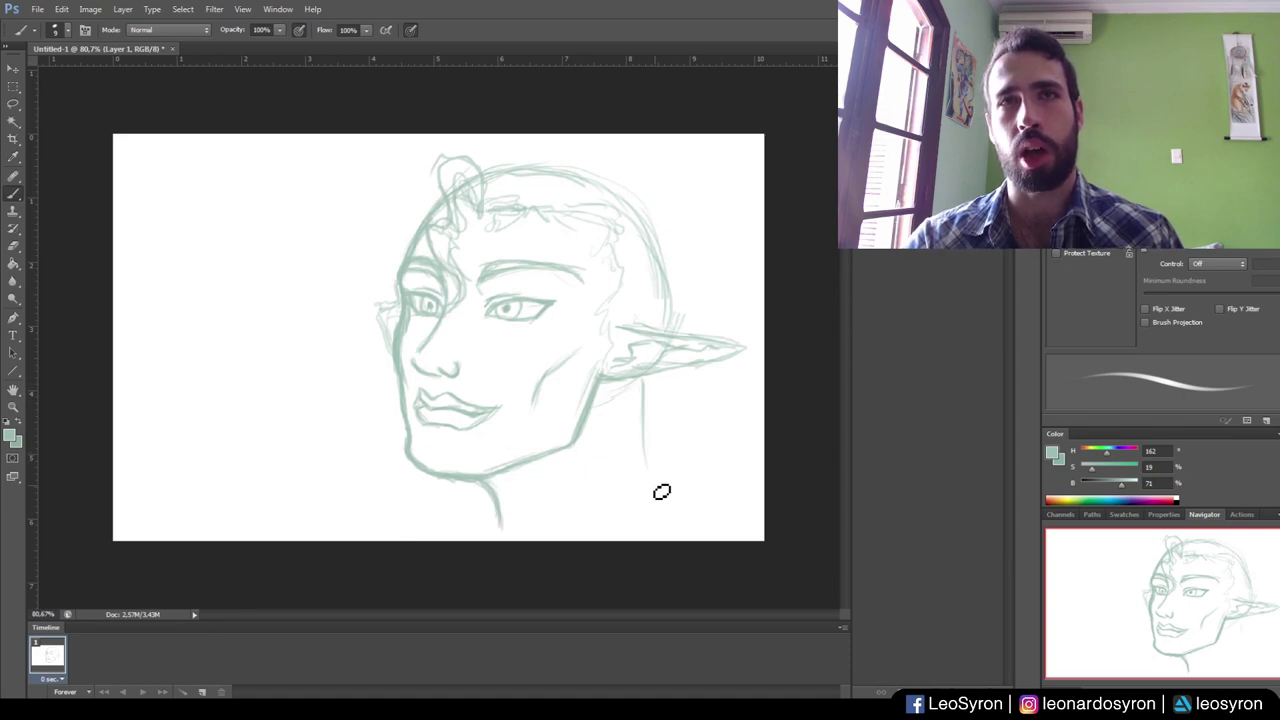
pyautogui.moveTo(641, 388)
pyautogui.mouseDown()
pyautogui.moveTo(647, 480)
pyautogui.moveTo(677, 511)
pyautogui.moveTo(658, 463)
pyautogui.mouseUp()
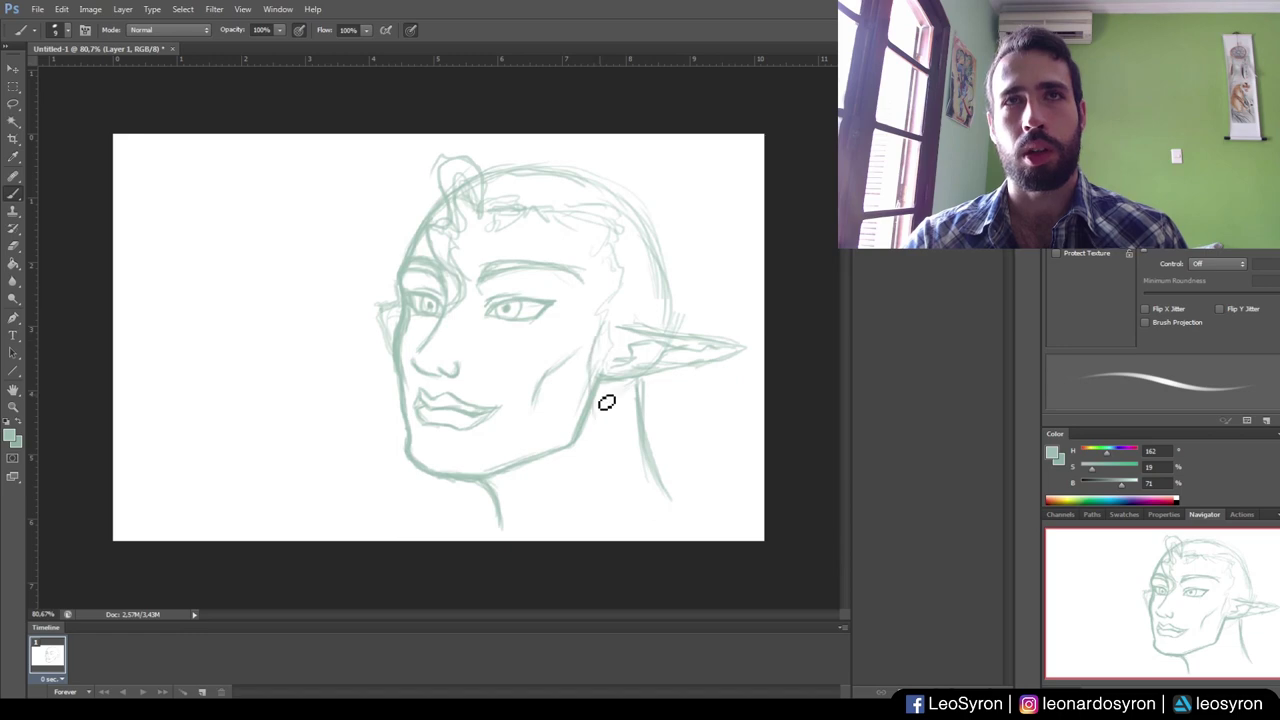
# Step: Sketch curved hair locks hanging below the near ear and a lock curling out beside the far jaw
pyautogui.moveTo(604, 405); pyautogui.dragTo(563, 503)
pyautogui.moveTo(620, 333); pyautogui.dragTo(626, 470)
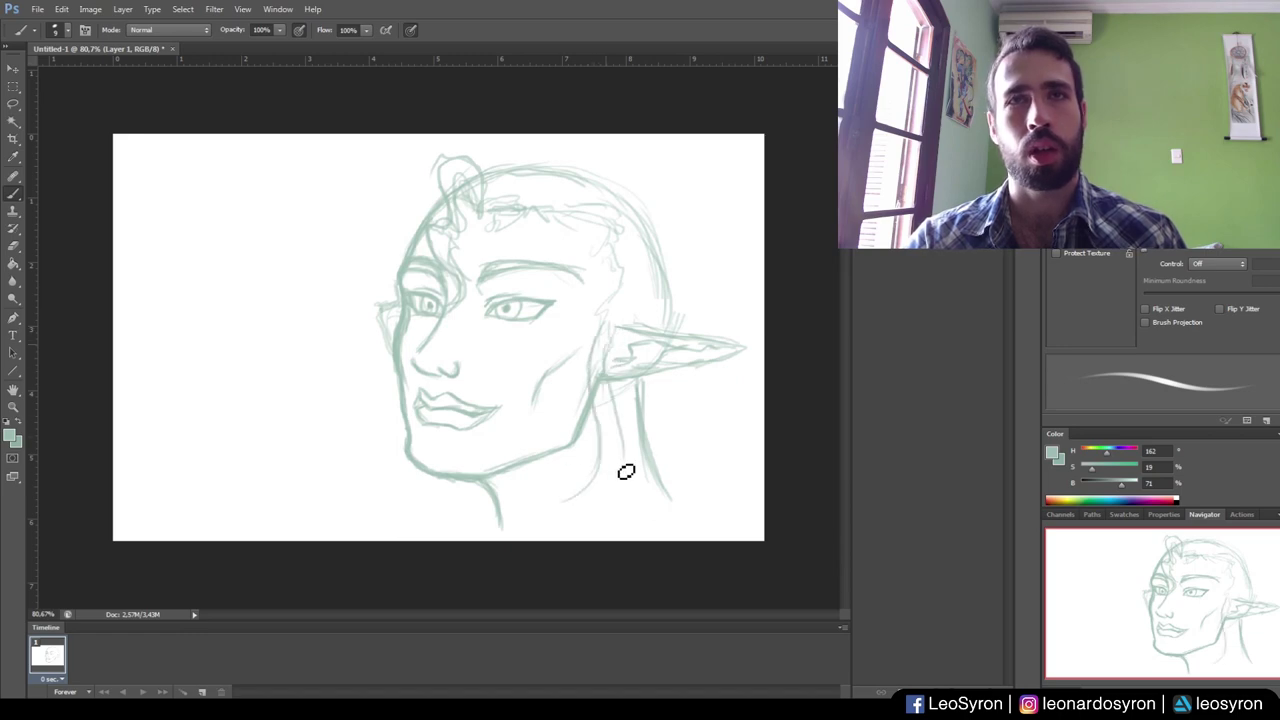
pyautogui.moveTo(612, 403)
pyautogui.mouseDown()
pyautogui.moveTo(569, 514)
pyautogui.moveTo(535, 490)
pyautogui.moveTo(608, 508)
pyautogui.moveTo(604, 399)
pyautogui.mouseUp()
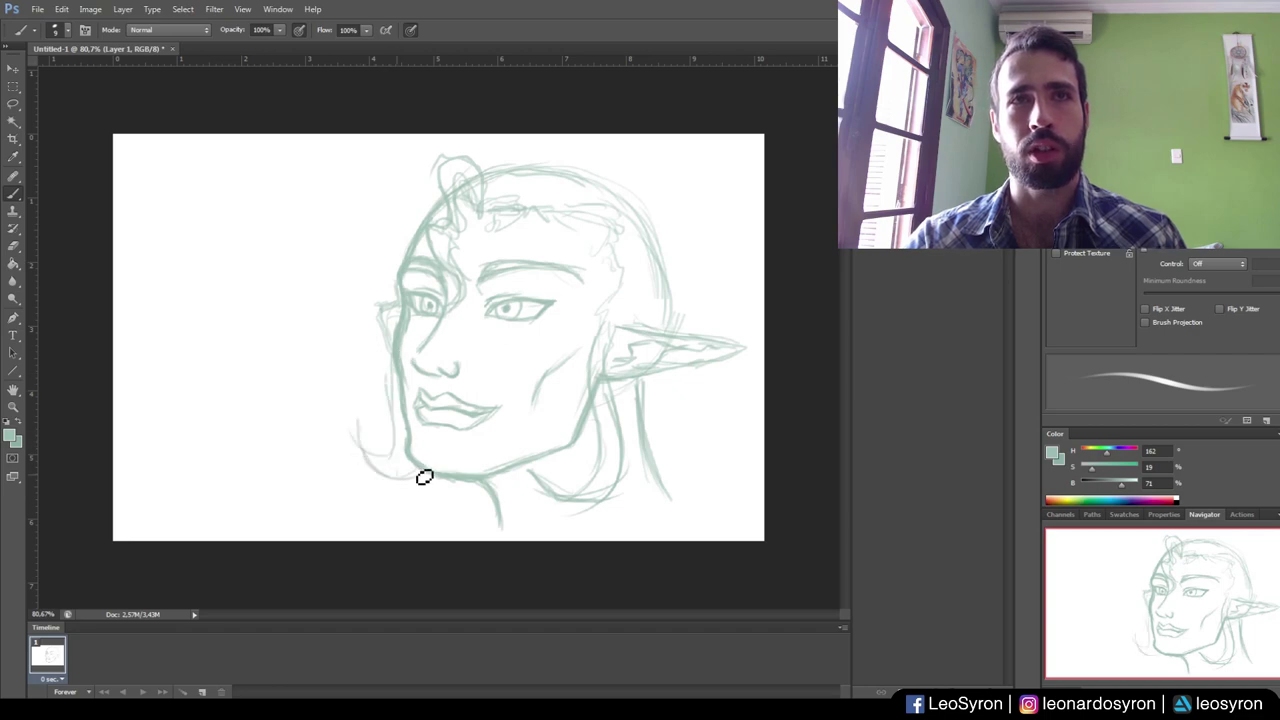
pyautogui.moveTo(357, 420); pyautogui.dragTo(413, 490)
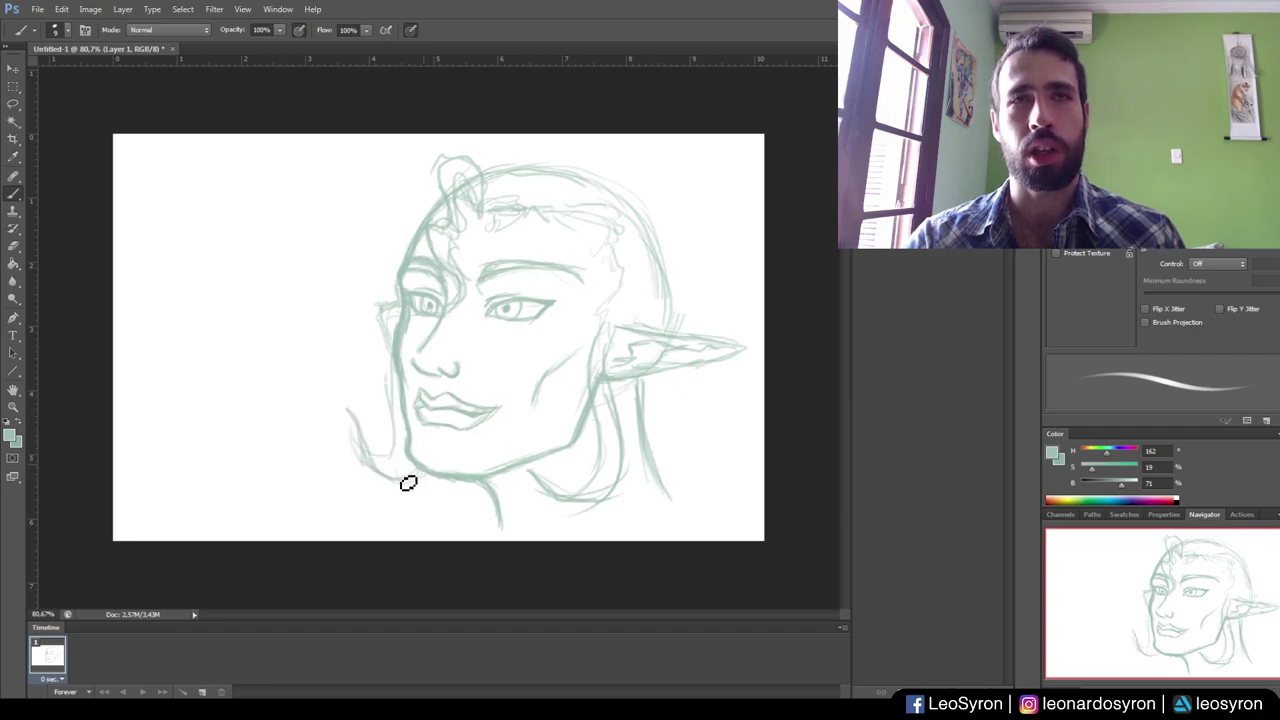
pyautogui.moveTo(357, 432); pyautogui.dragTo(416, 484)
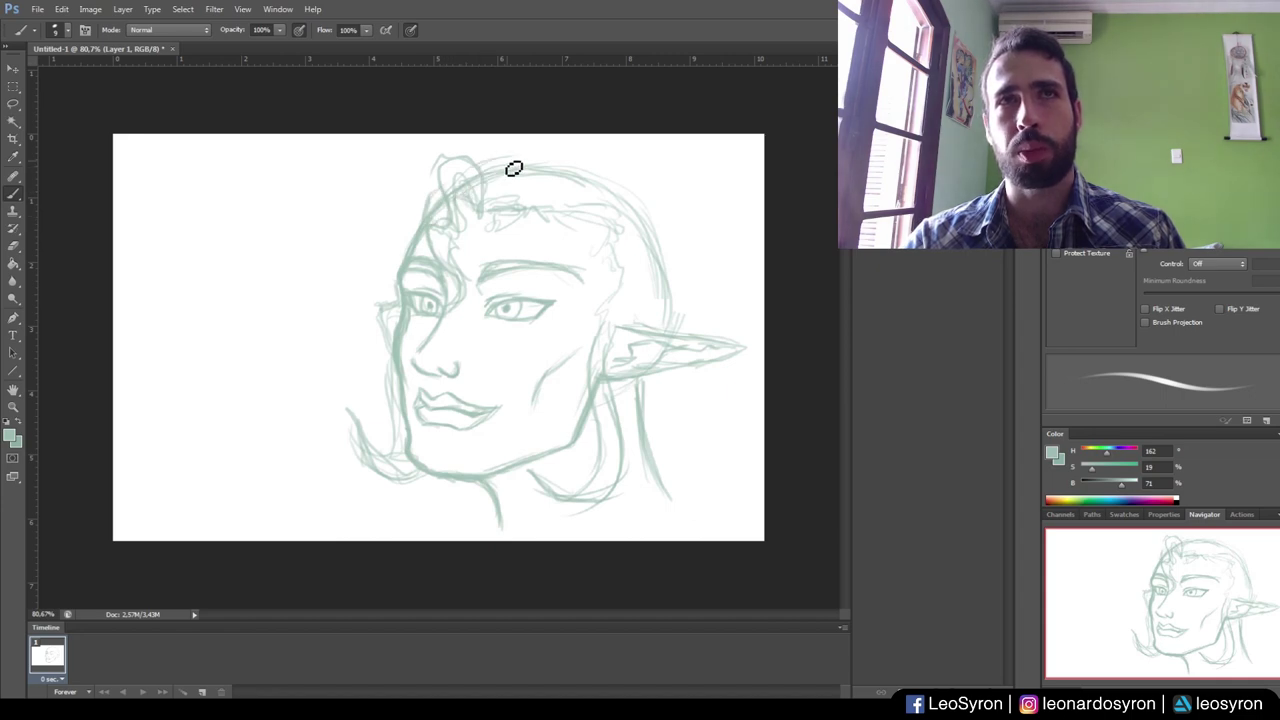
# Step: Draw the outer hair volume over the crown and behind the head, continuing below the ear toward the shoulder
pyautogui.moveTo(480, 165)
pyautogui.mouseDown()
pyautogui.moveTo(588, 151)
pyautogui.moveTo(632, 165)
pyautogui.mouseUp()
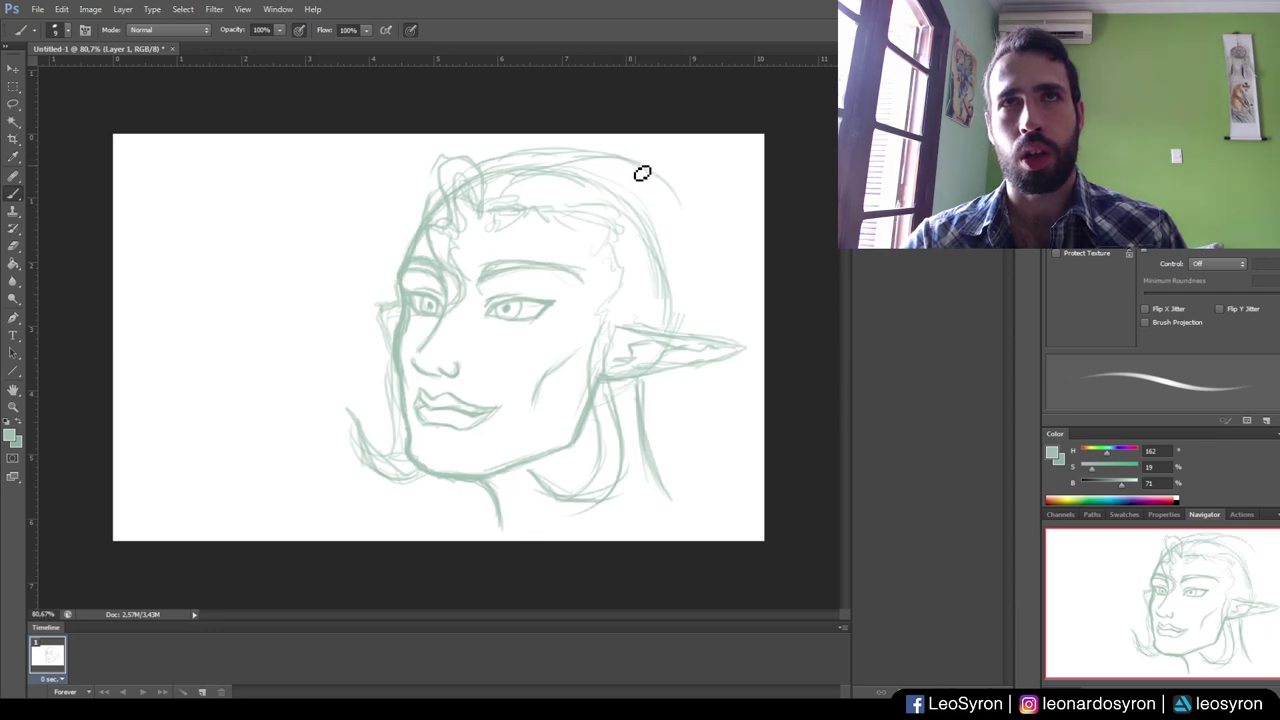
pyautogui.moveTo(642, 168)
pyautogui.mouseDown()
pyautogui.moveTo(702, 269)
pyautogui.moveTo(685, 240)
pyautogui.moveTo(696, 284)
pyautogui.mouseUp()
pyautogui.moveTo(672, 212); pyautogui.dragTo(695, 311)
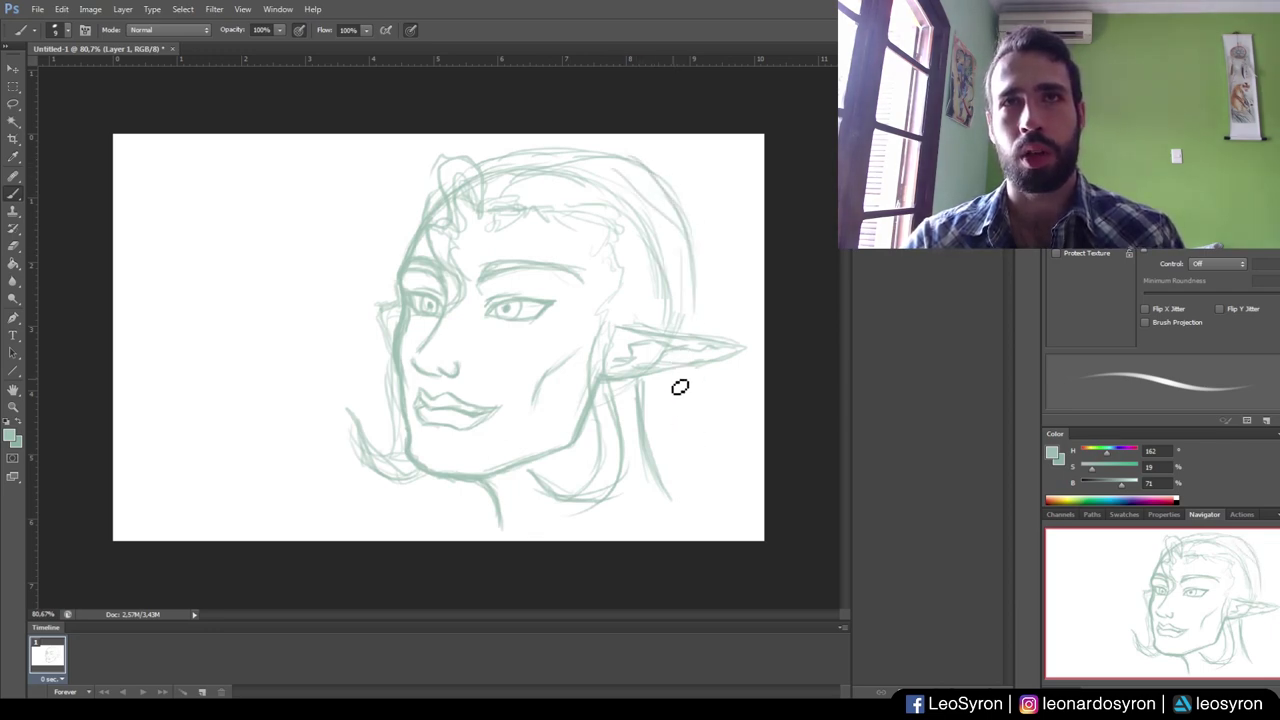
pyautogui.moveTo(676, 373)
pyautogui.mouseDown()
pyautogui.moveTo(695, 445)
pyautogui.moveTo(744, 498)
pyautogui.moveTo(742, 537)
pyautogui.mouseUp()
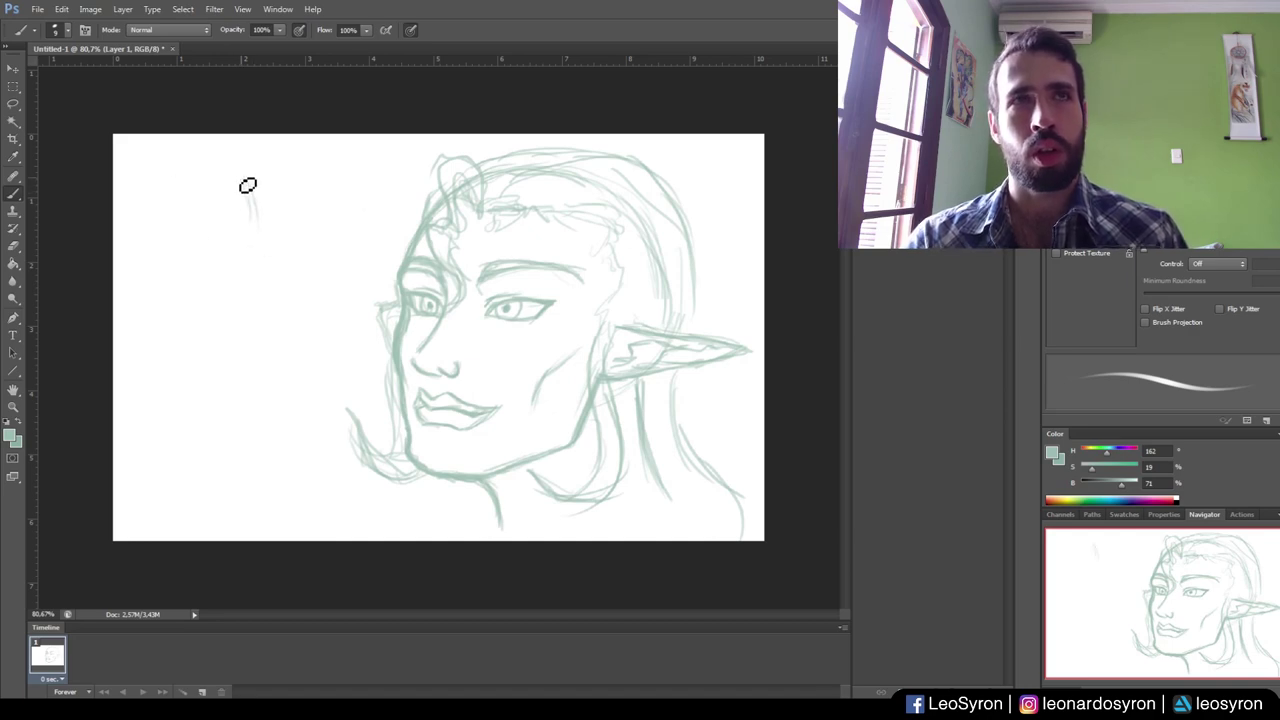
# Step: Start a side-profile study in the empty space before the face, drawing the forehead and nose contour with a second sloping forehead line
pyautogui.moveTo(244, 178)
pyautogui.mouseDown()
pyautogui.moveTo(240, 300)
pyautogui.moveTo(280, 376)
pyautogui.mouseUp()
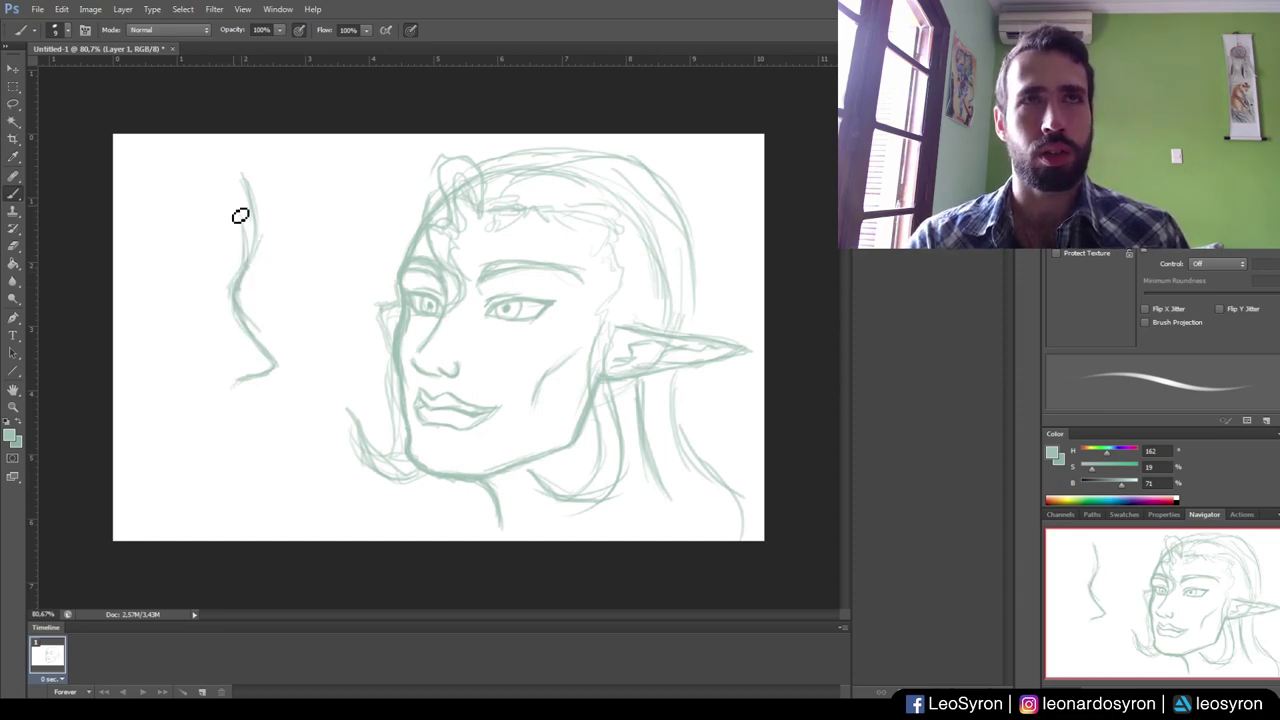
pyautogui.moveTo(236, 222); pyautogui.dragTo(220, 183)
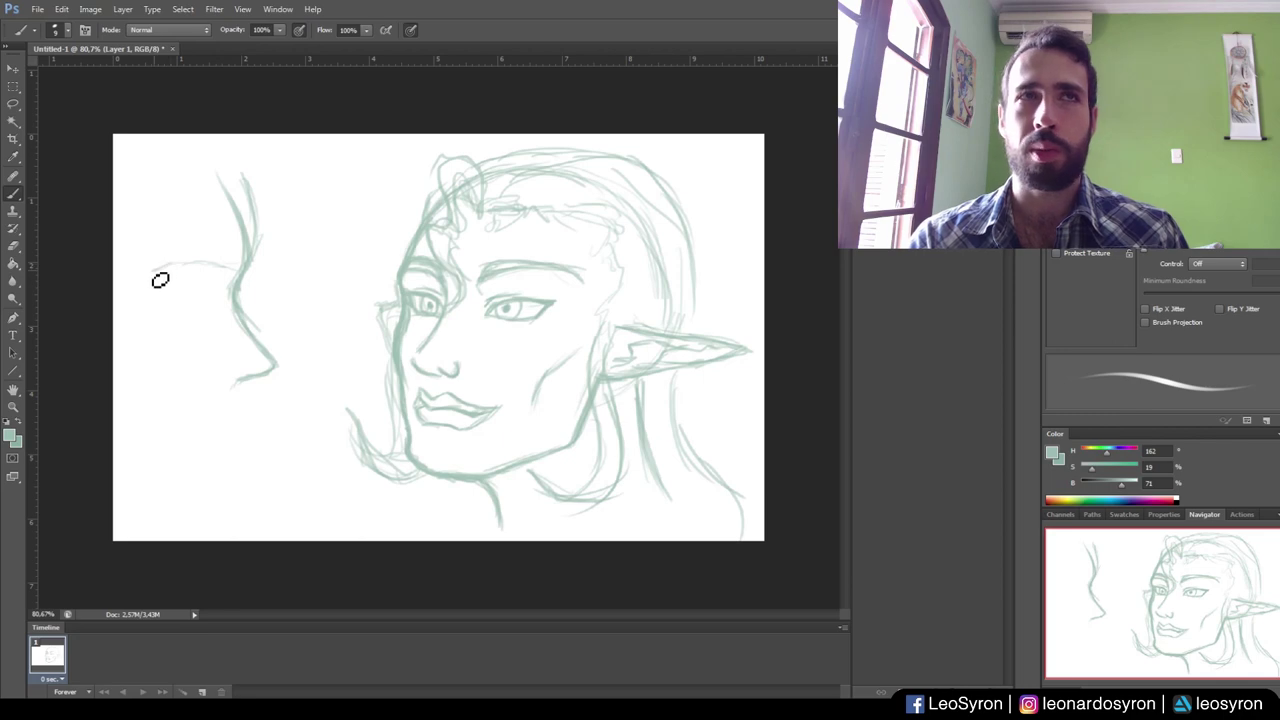
# Step: Draw the eyebrow and the eye beneath it in the side-profile study
pyautogui.moveTo(152, 270); pyautogui.dragTo(226, 266)
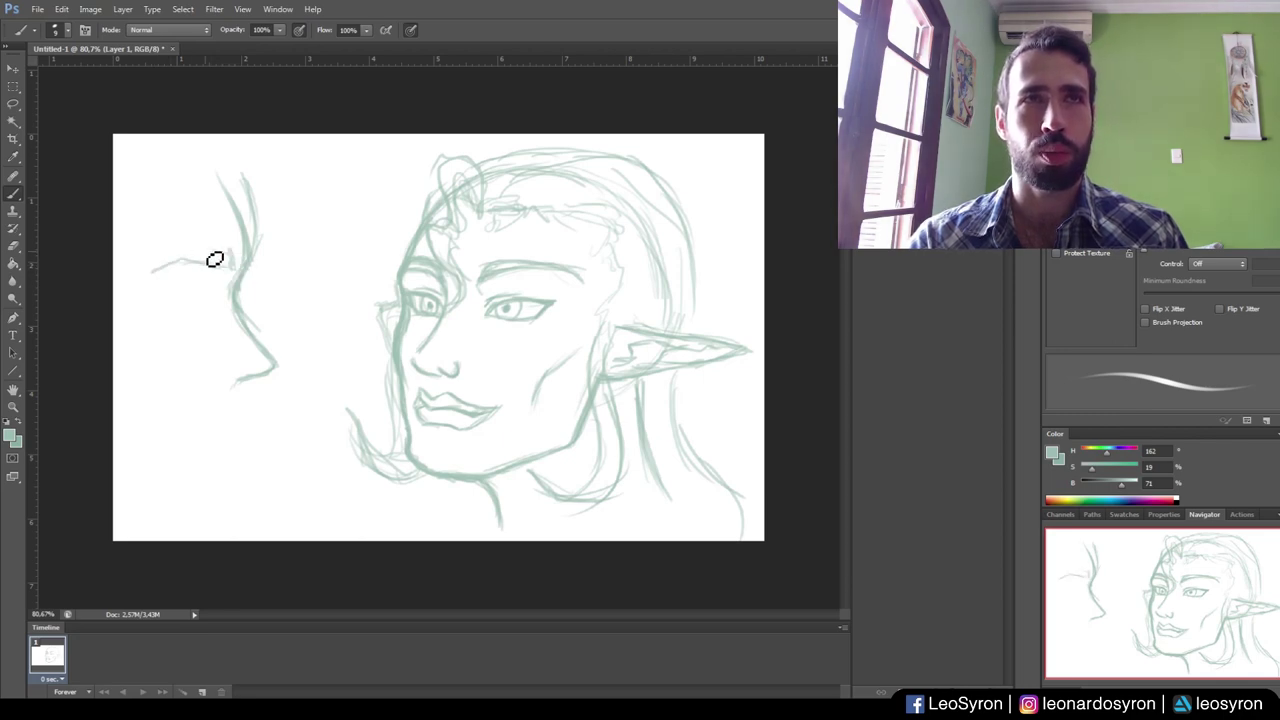
pyautogui.moveTo(154, 283)
pyautogui.mouseDown()
pyautogui.moveTo(186, 257)
pyautogui.moveTo(236, 265)
pyautogui.mouseUp()
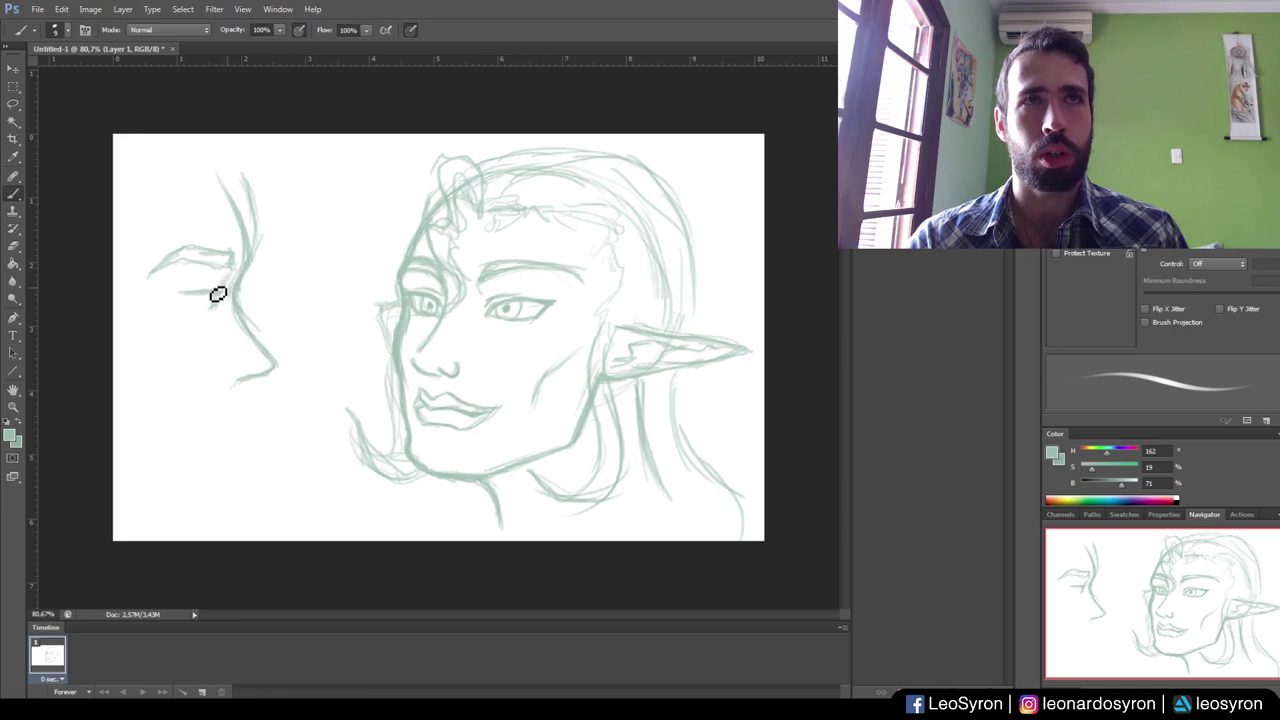
pyautogui.moveTo(231, 289); pyautogui.dragTo(198, 294)
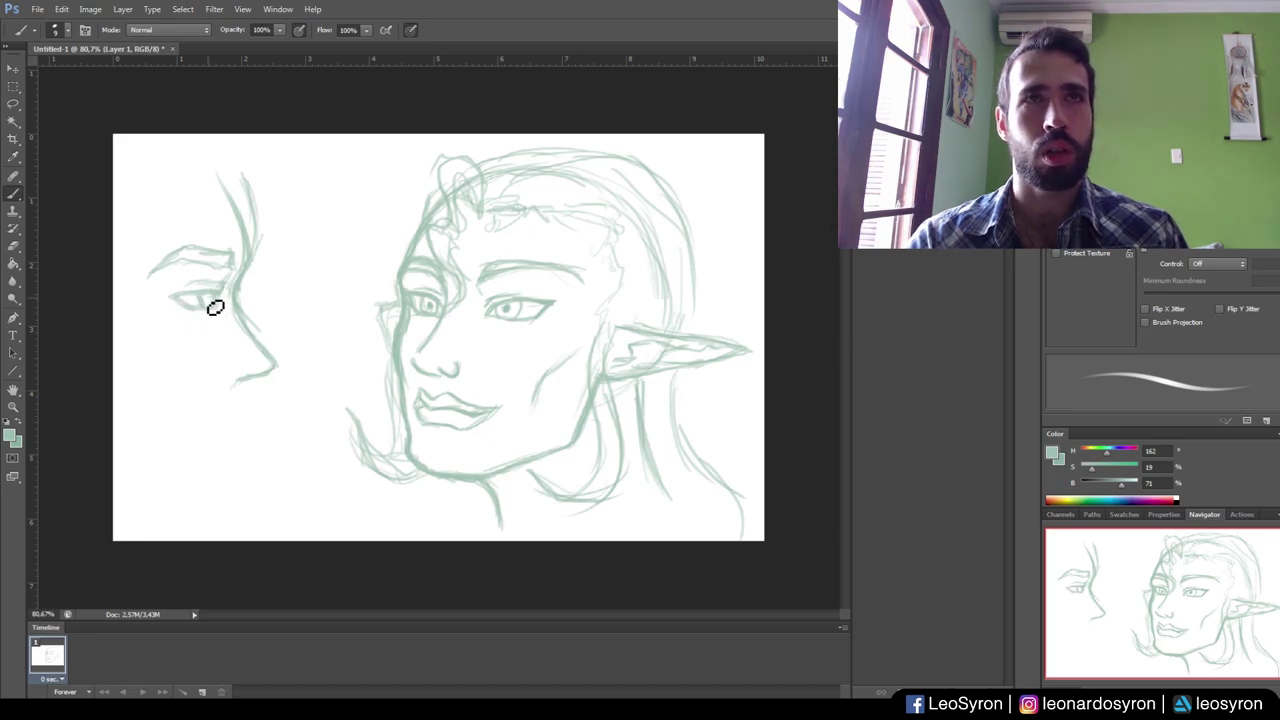
# Step: Complete the side-profile face by defining the eye and drawing the nostril, philtrum, lips, chin and lower jaw line
pyautogui.moveTo(215, 302); pyautogui.dragTo(209, 305)
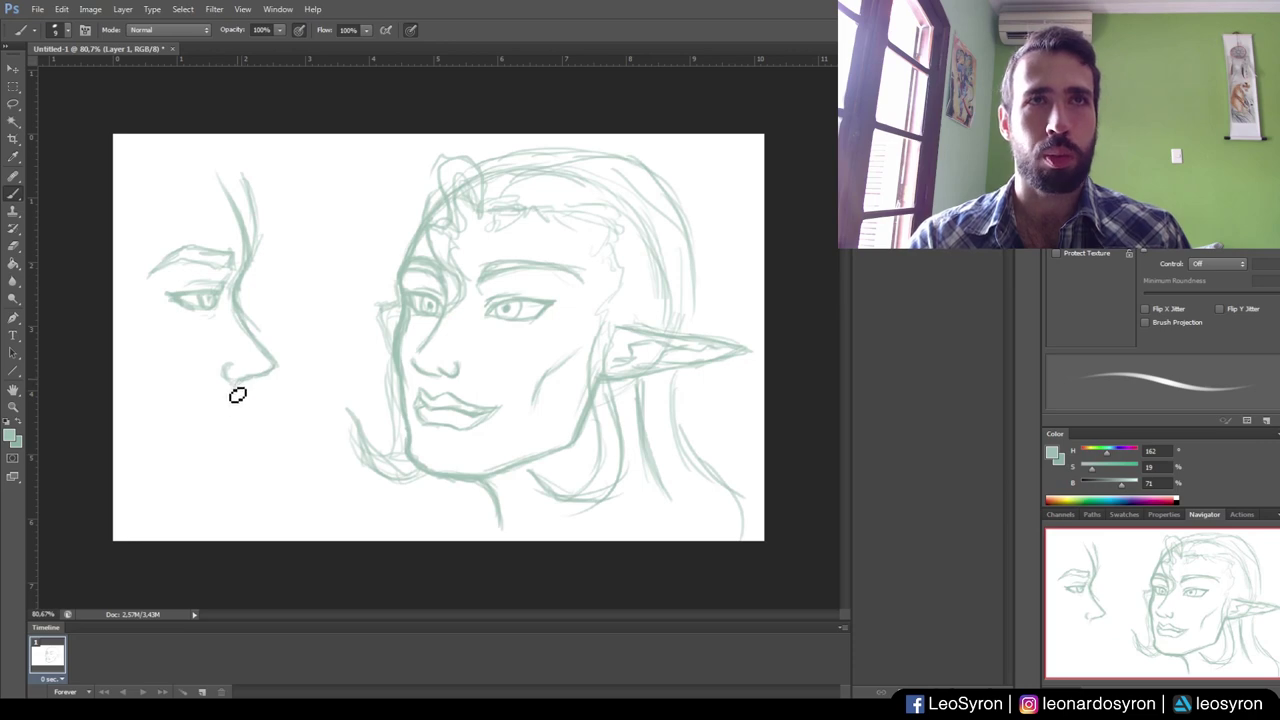
pyautogui.moveTo(226, 374); pyautogui.dragTo(238, 398)
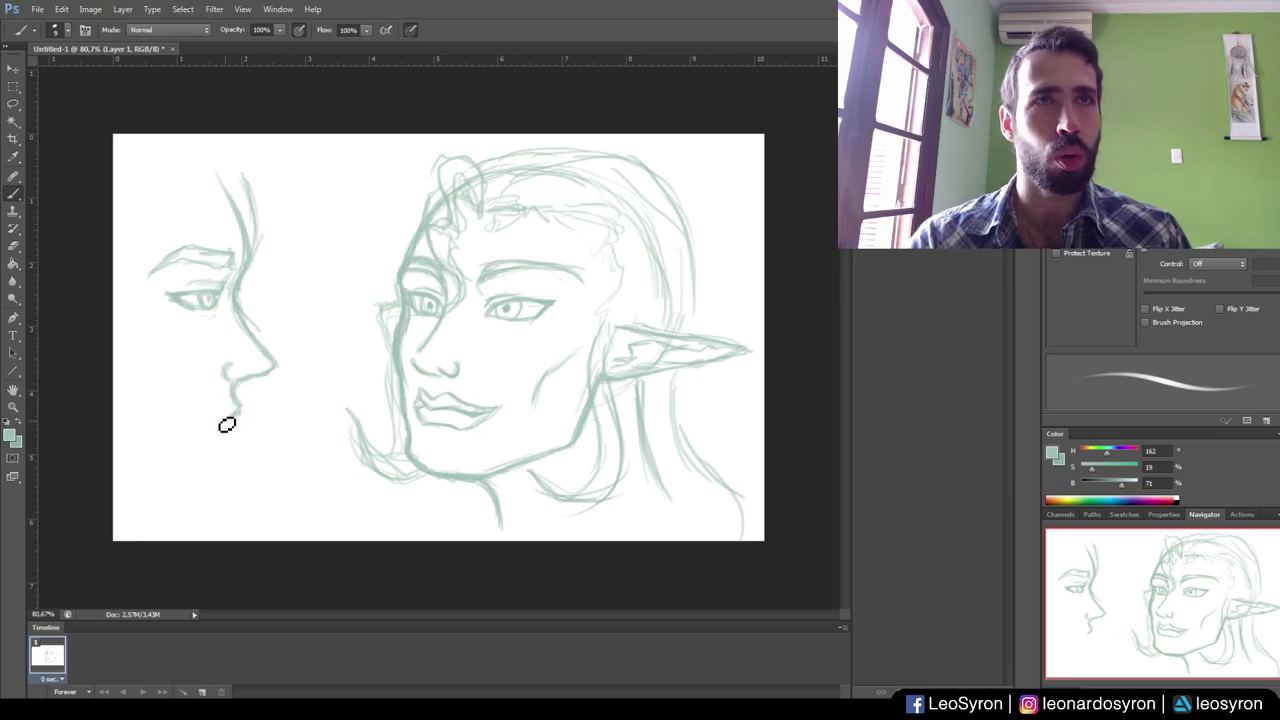
pyautogui.moveTo(230, 418); pyautogui.dragTo(201, 419)
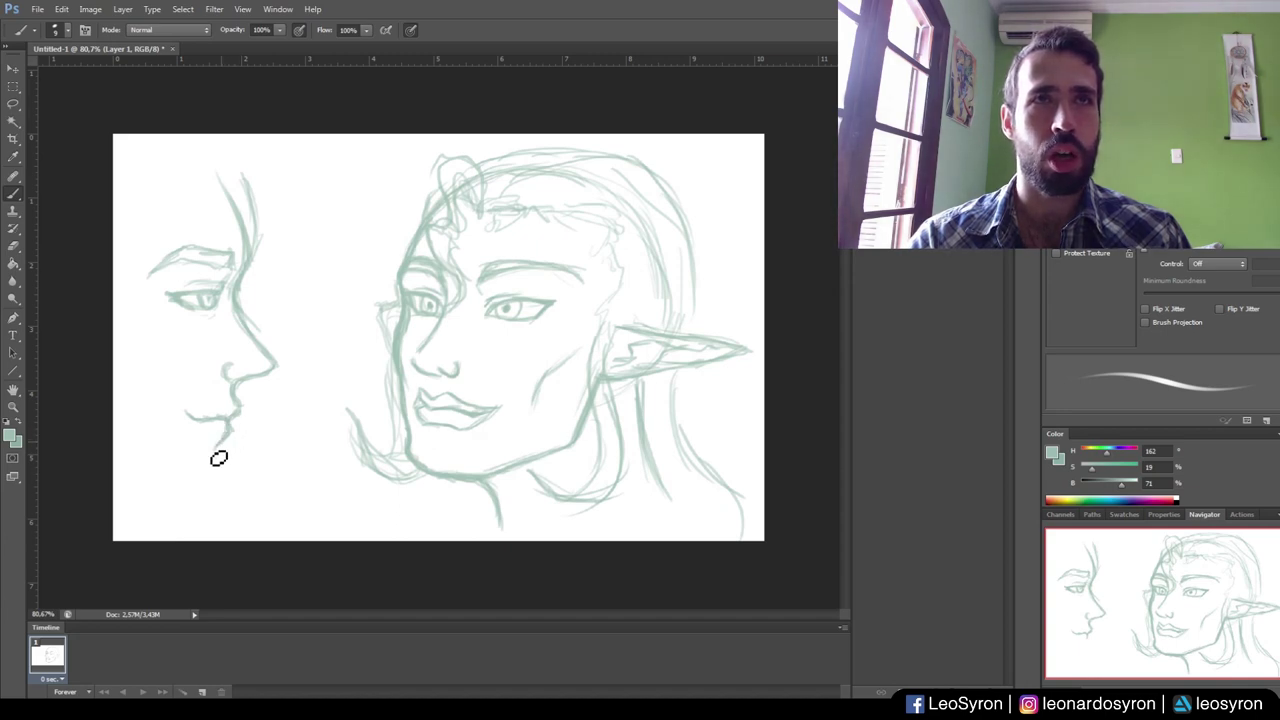
pyautogui.moveTo(232, 432)
pyautogui.mouseDown()
pyautogui.moveTo(212, 455)
pyautogui.moveTo(214, 485)
pyautogui.moveTo(146, 491)
pyautogui.moveTo(173, 498)
pyautogui.moveTo(148, 489)
pyautogui.moveTo(183, 490)
pyautogui.moveTo(122, 477)
pyautogui.mouseUp()
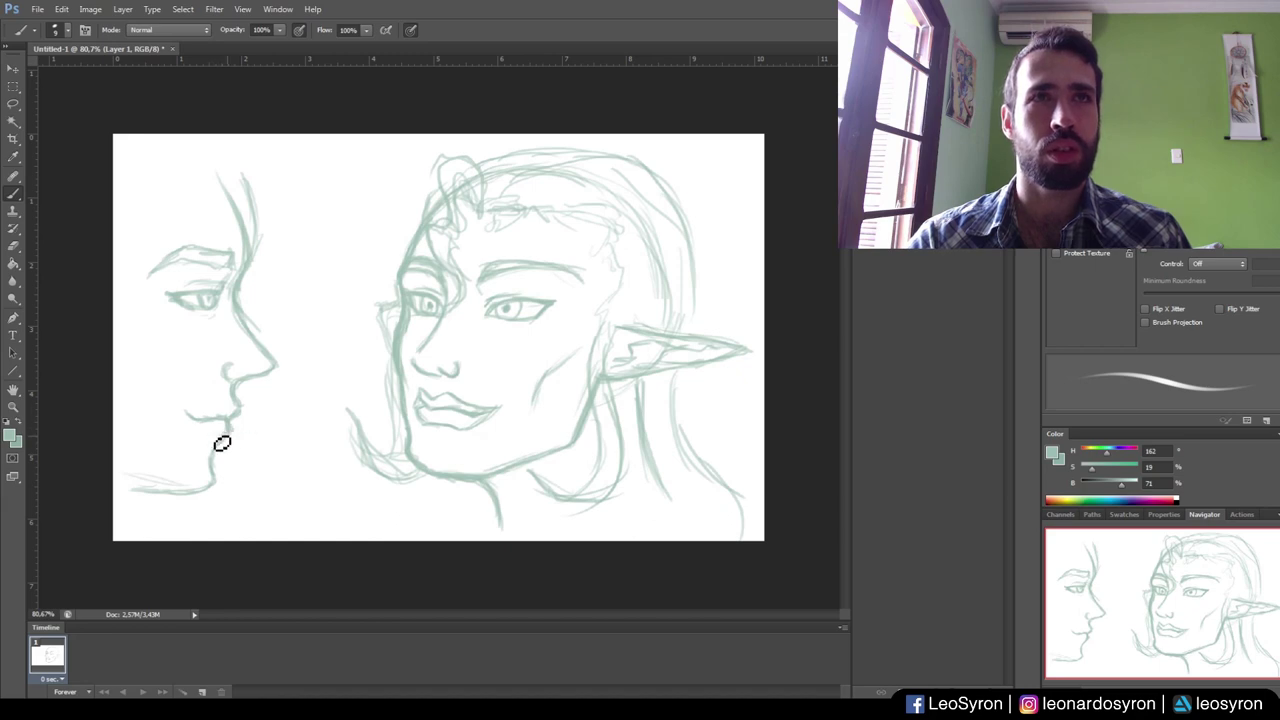
pyautogui.moveTo(229, 438); pyautogui.dragTo(187, 415)
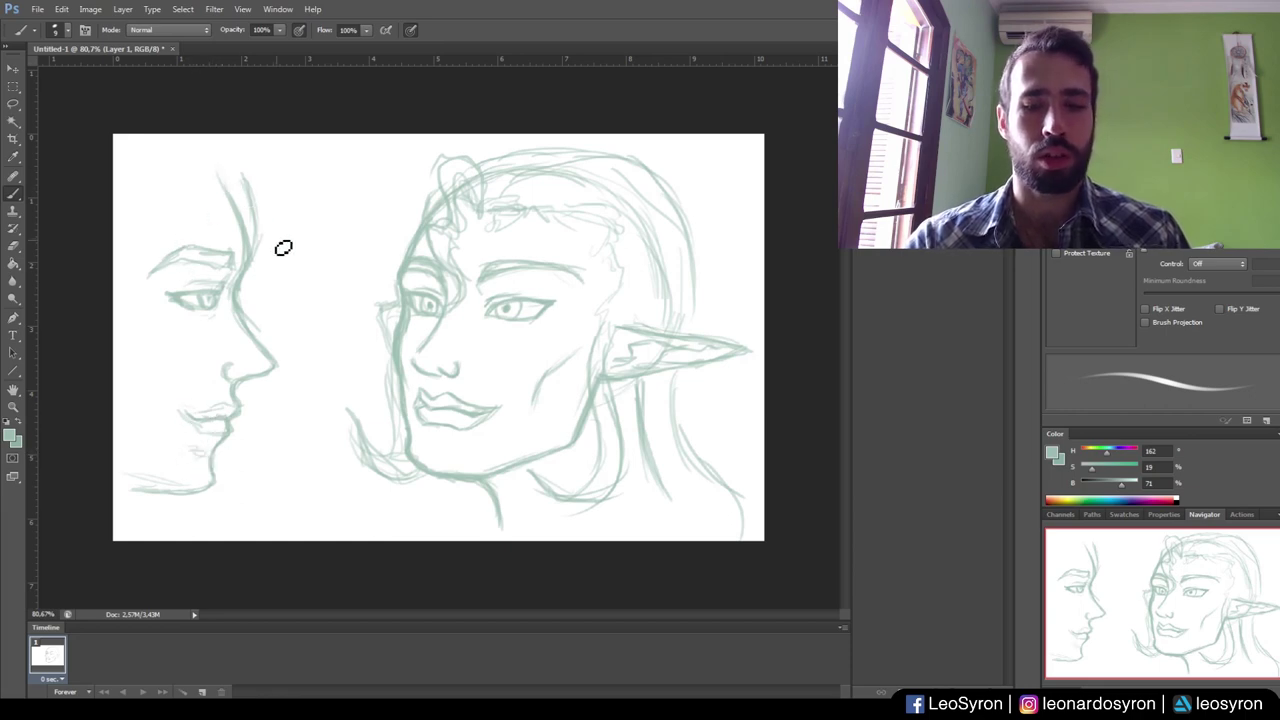
# Step: Erase the extra sloping forehead line in the side-profile study and sketch loose hair locks above and in front of the forehead
pyautogui.press('e')
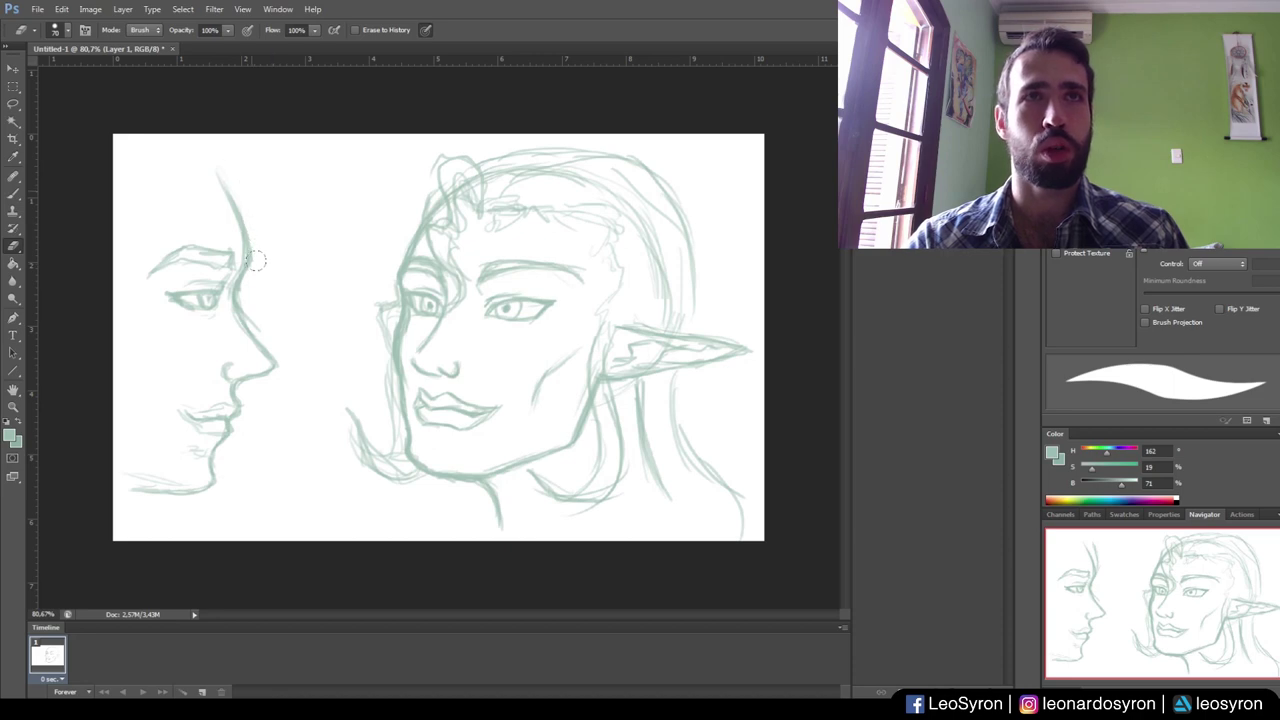
pyautogui.press('b')
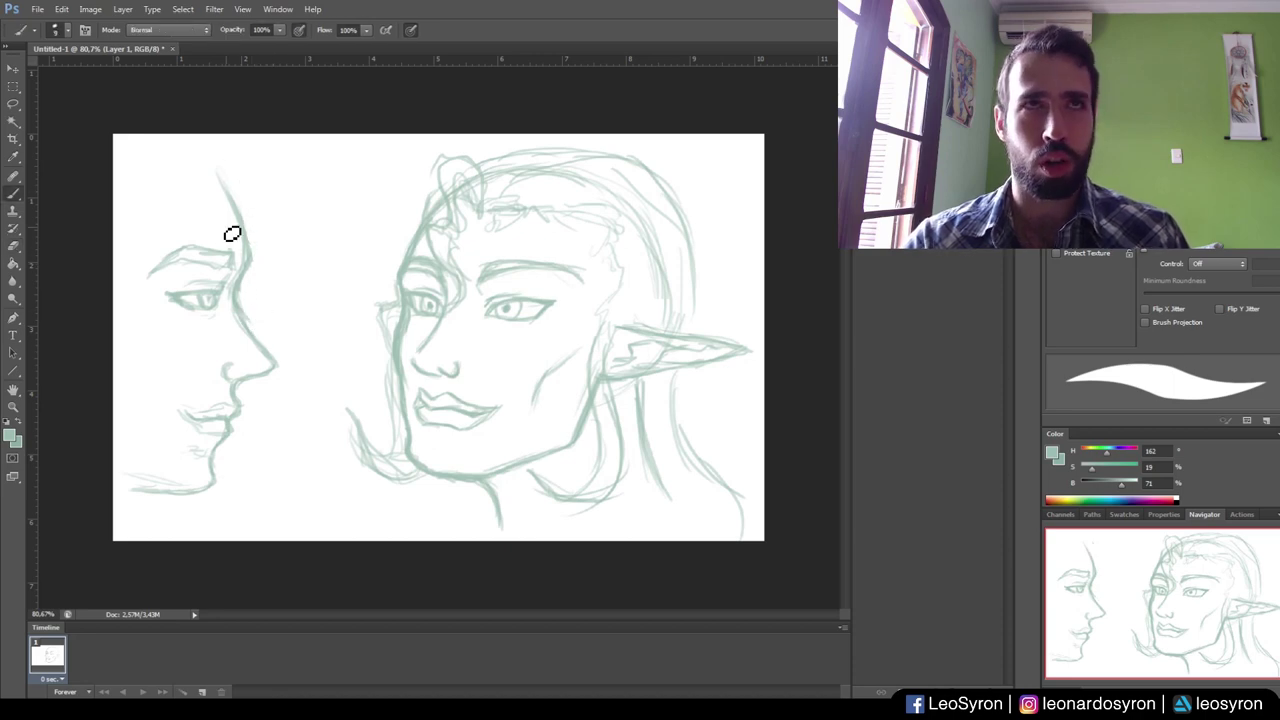
pyautogui.moveTo(234, 152)
pyautogui.mouseDown()
pyautogui.moveTo(243, 200)
pyautogui.moveTo(274, 203)
pyautogui.moveTo(266, 294)
pyautogui.moveTo(250, 300)
pyautogui.mouseUp()
pyautogui.moveTo(239, 225)
pyautogui.mouseDown()
pyautogui.moveTo(217, 149)
pyautogui.moveTo(200, 157)
pyautogui.moveTo(194, 211)
pyautogui.moveTo(189, 163)
pyautogui.moveTo(143, 206)
pyautogui.moveTo(143, 167)
pyautogui.moveTo(132, 220)
pyautogui.mouseUp()
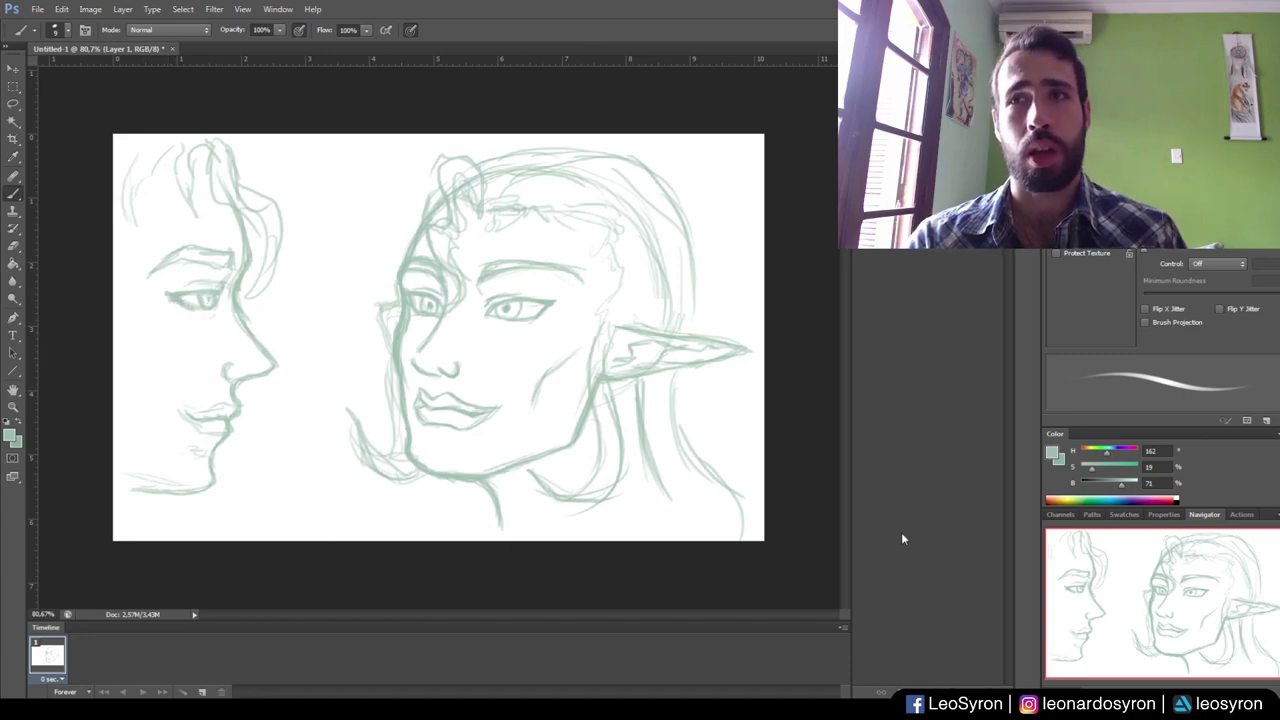
pyautogui.click(882, 575)
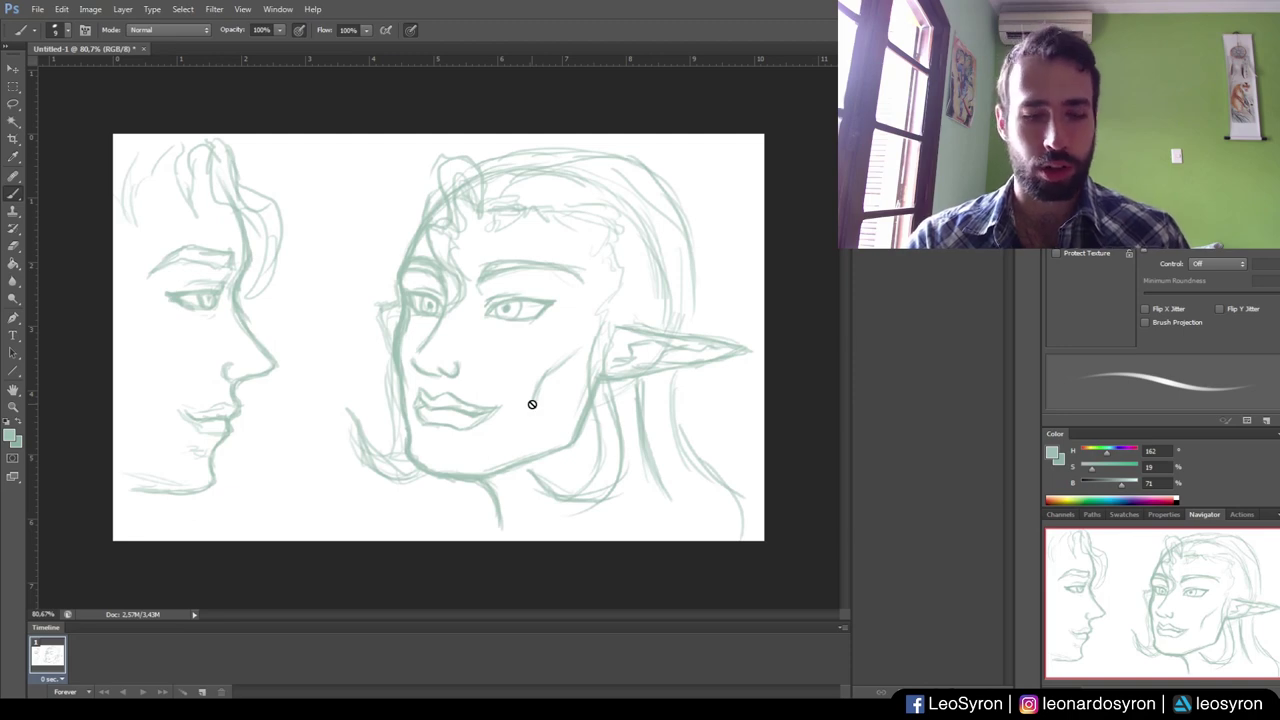